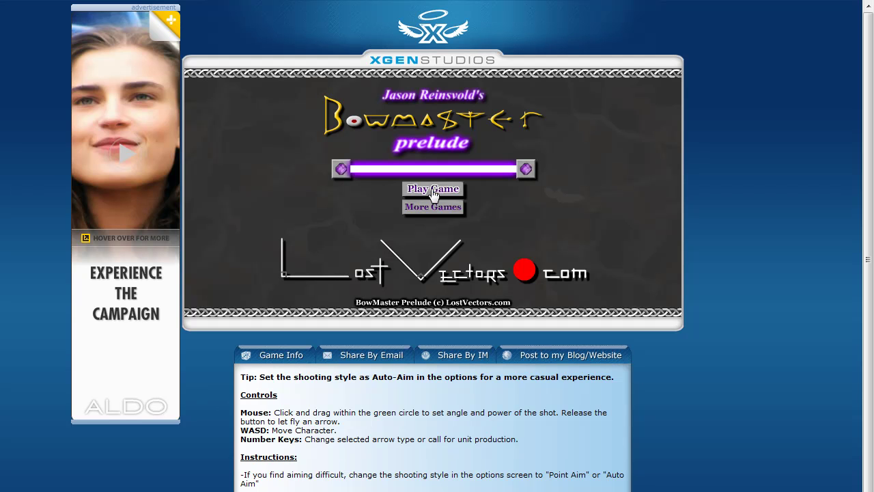
# Step: Start Bowmaster Prelude from its title screen to reach the main menu
pyautogui.click(433, 188)
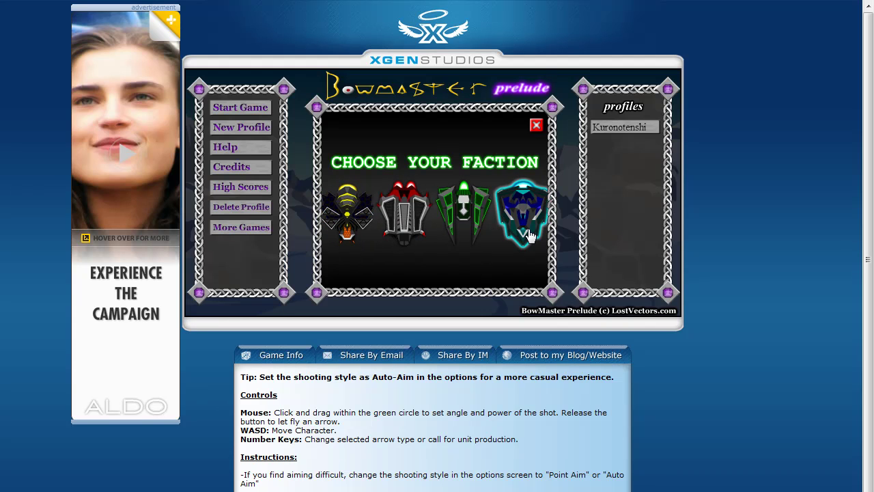
# Step: Create a new profile named 'ownage' with a cyan army colour
pyautogui.click(252, 133)
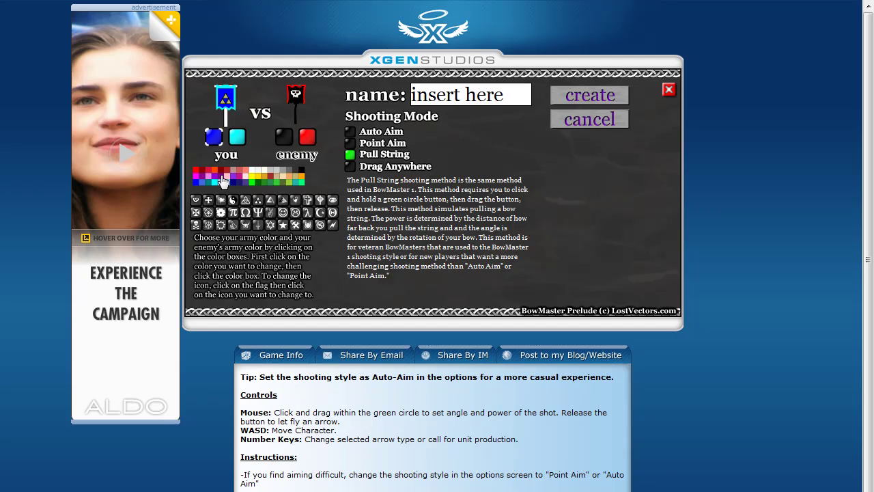
pyautogui.click(222, 181)
pyautogui.click(215, 183)
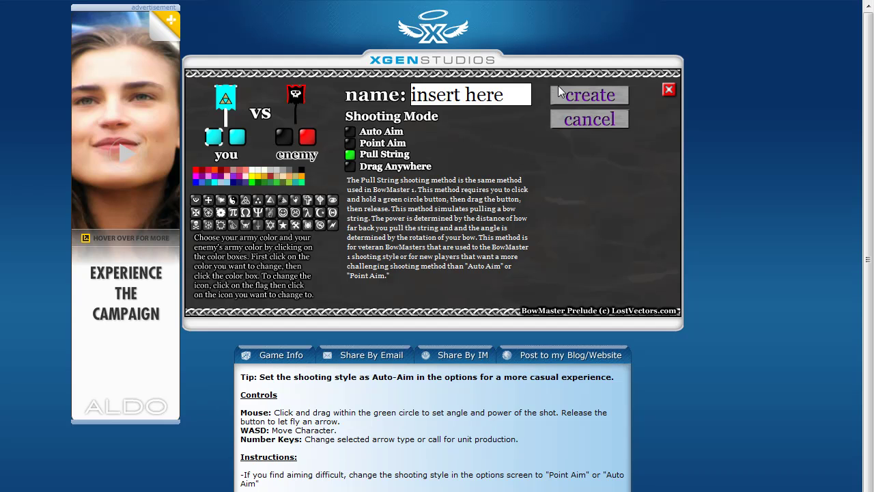
pyautogui.moveTo(517, 92); pyautogui.dragTo(314, 63)
pyautogui.press('BackSpace')
pyautogui.write('ownage')
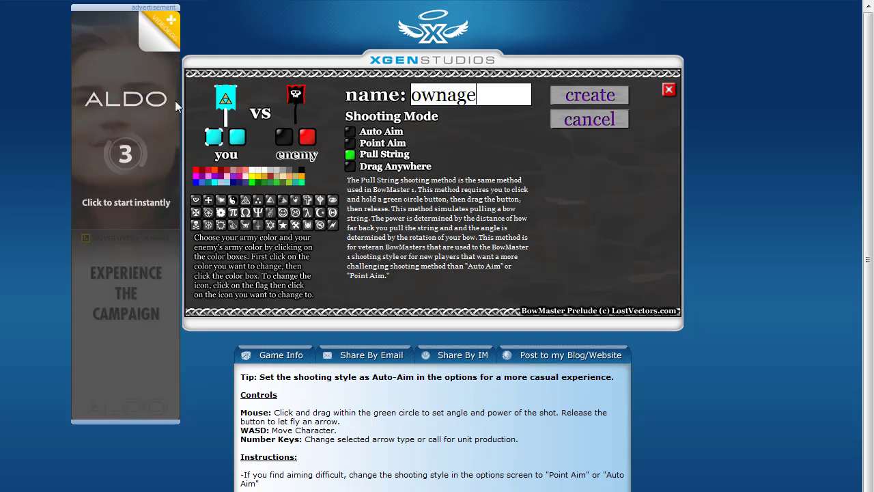
pyautogui.click(608, 97)
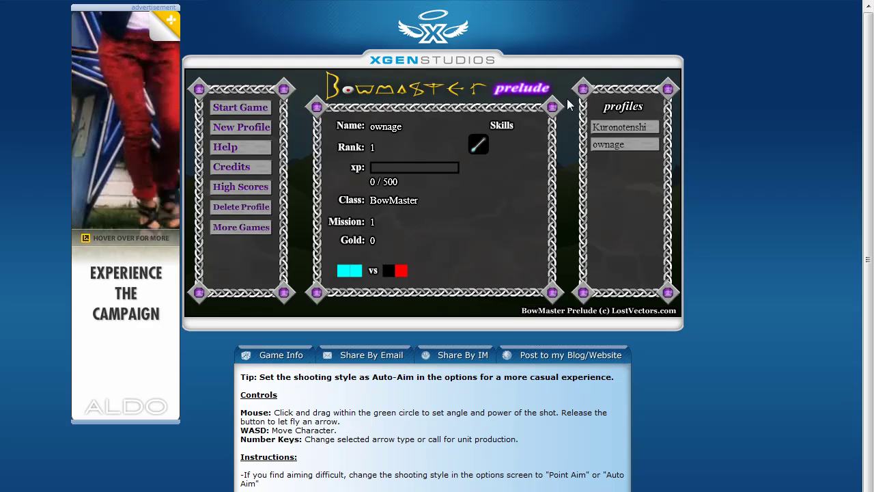
# Step: Start Level 1 as ownage and skip the story intro
pyautogui.click(262, 109)
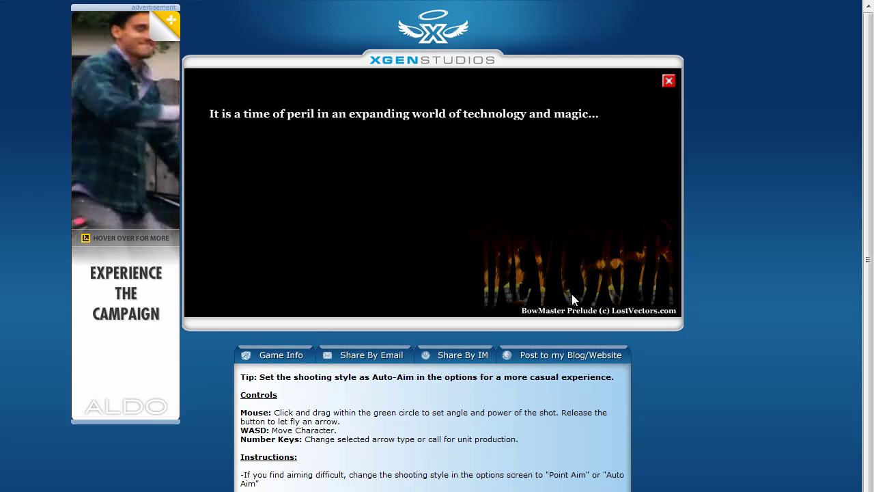
pyautogui.click(669, 82)
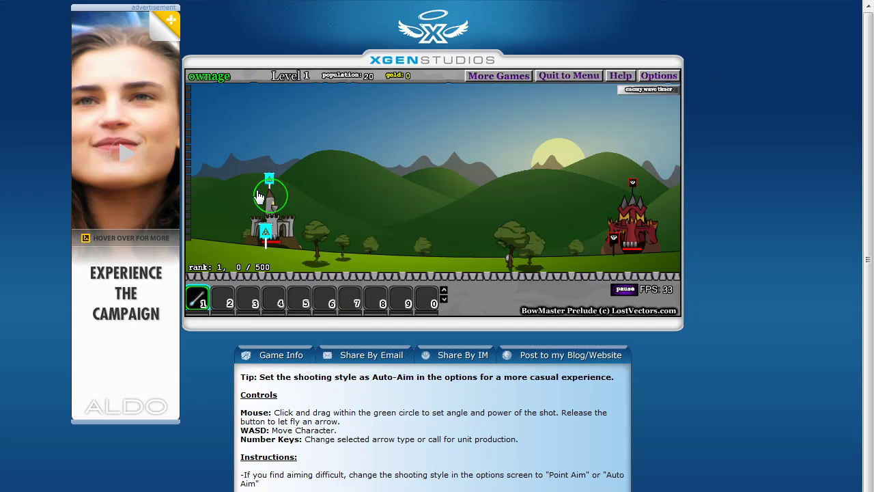
# Step: Loose a series of arrows at the first enemy wave, earning 50 gold and 19 experience
pyautogui.moveTo(258, 197); pyautogui.dragTo(210, 232)
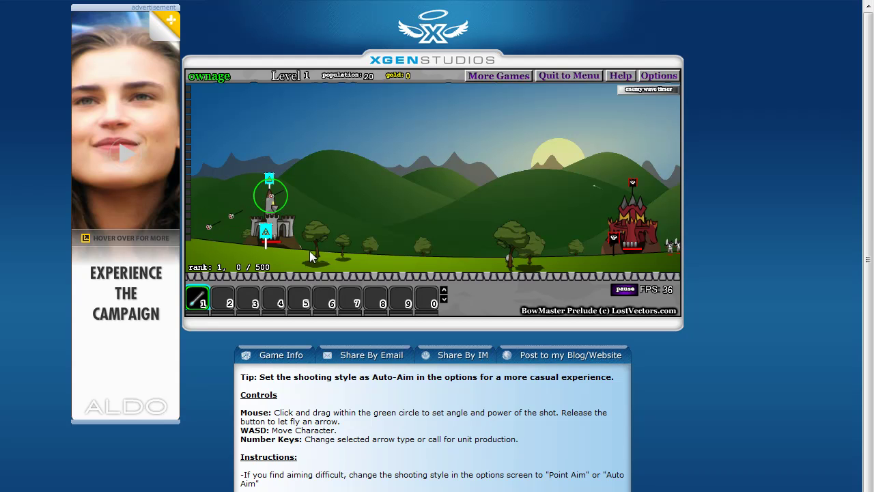
pyautogui.moveTo(290, 200); pyautogui.dragTo(200, 236)
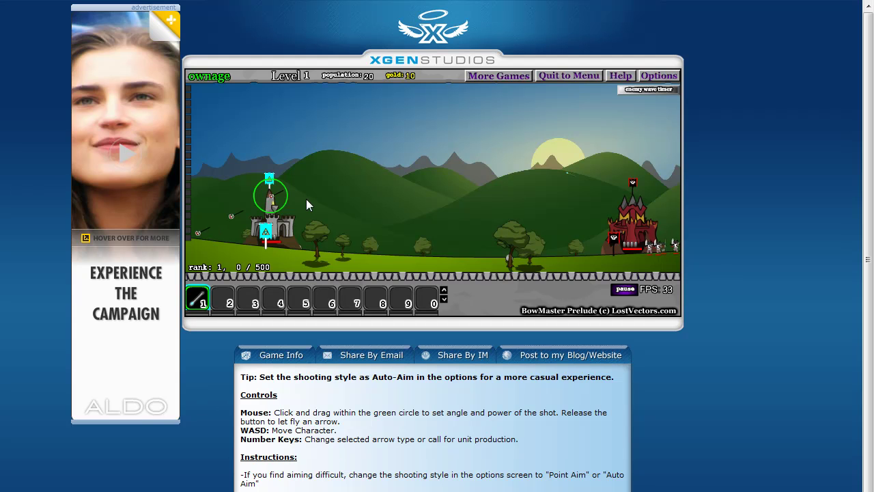
pyautogui.moveTo(280, 196)
pyautogui.mouseDown()
pyautogui.moveTo(153, 198)
pyautogui.moveTo(152, 218)
pyautogui.mouseUp()
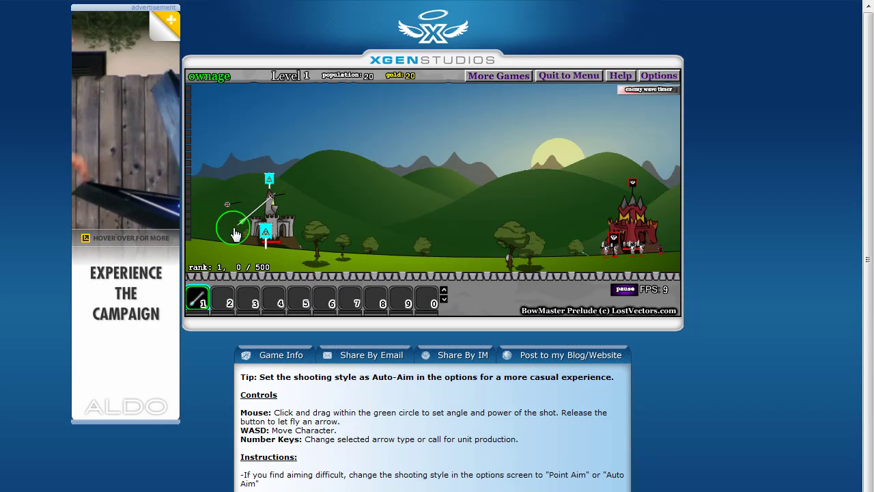
pyautogui.moveTo(222, 224); pyautogui.dragTo(214, 206)
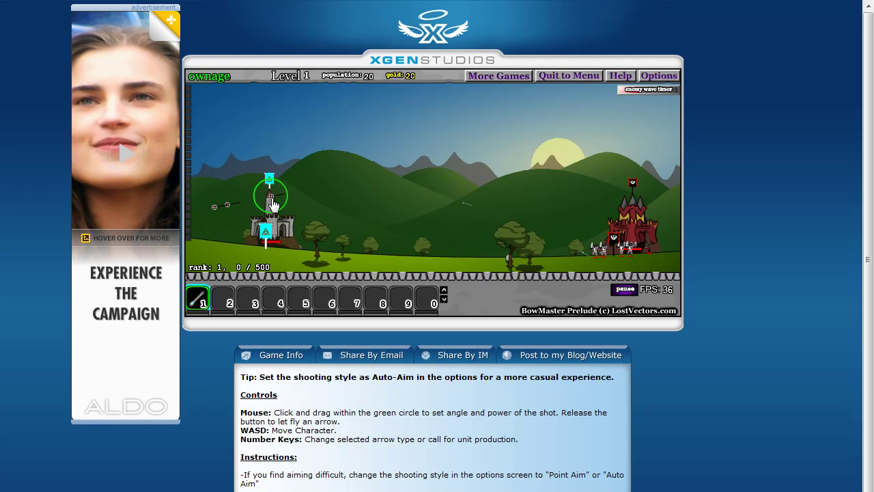
pyautogui.moveTo(204, 198); pyautogui.dragTo(212, 216)
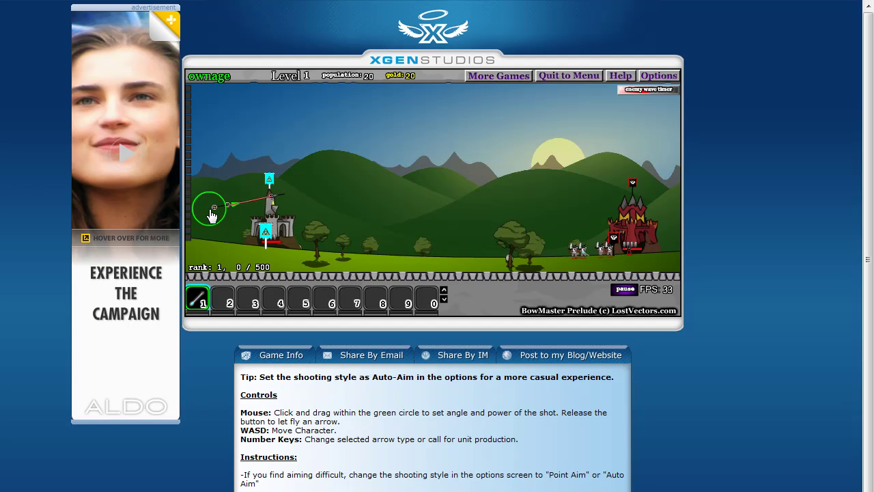
pyautogui.moveTo(212, 216); pyautogui.dragTo(209, 209)
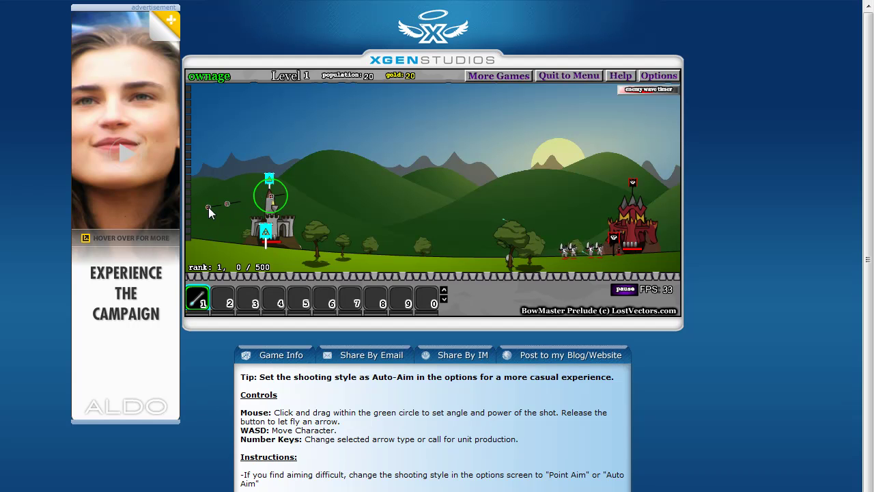
pyautogui.moveTo(266, 205); pyautogui.dragTo(196, 206)
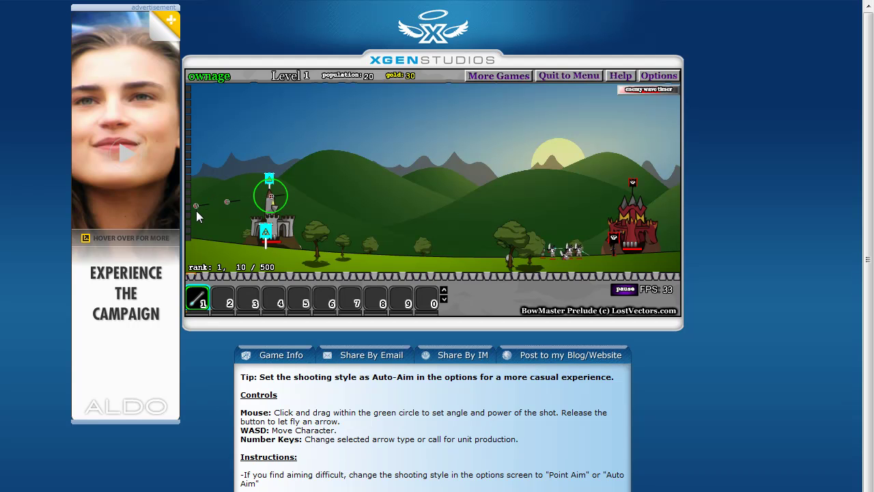
pyautogui.moveTo(270, 198); pyautogui.dragTo(202, 211)
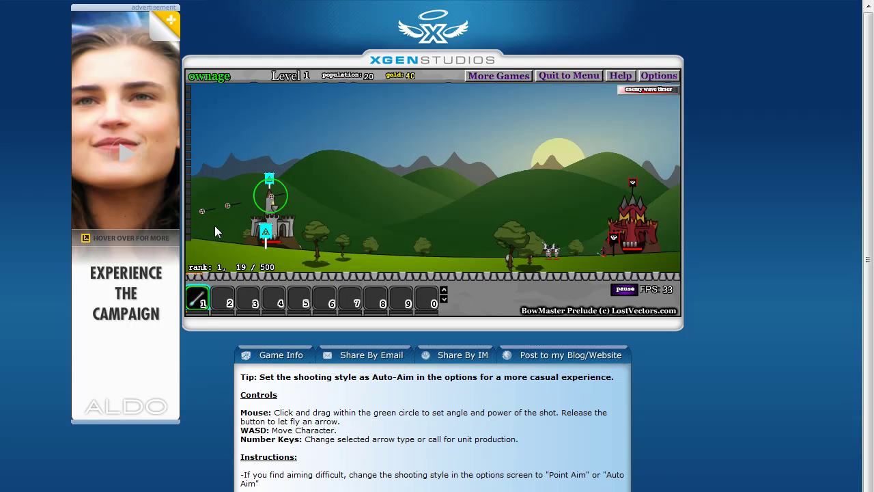
pyautogui.moveTo(268, 202); pyautogui.dragTo(207, 214)
pyautogui.moveTo(258, 200); pyautogui.dragTo(205, 209)
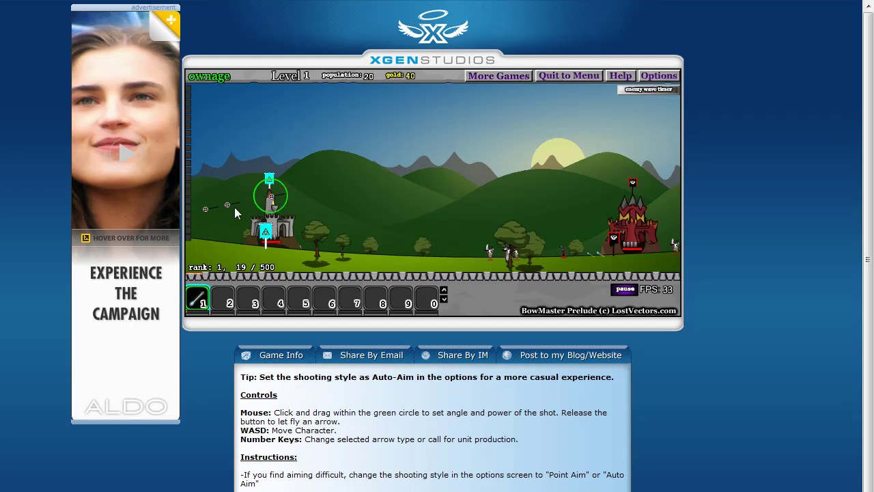
pyautogui.moveTo(271, 200); pyautogui.dragTo(252, 244)
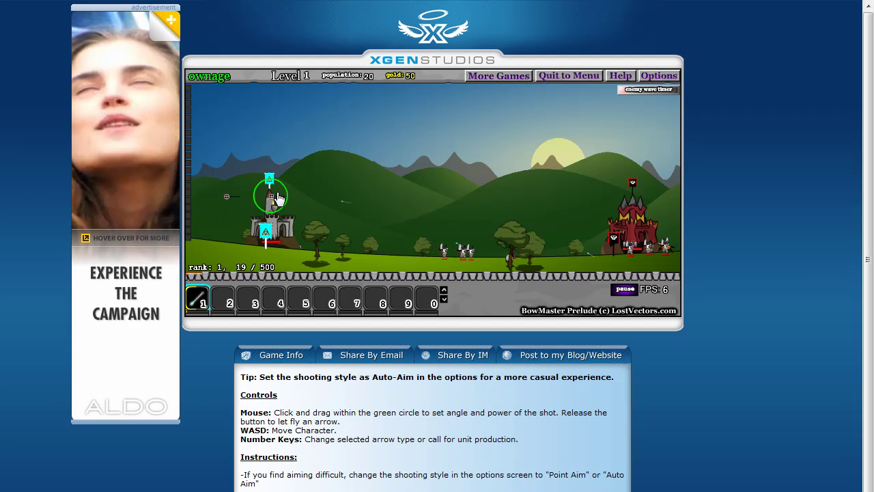
# Step: Shoot a volley at the approaching troops, gradually raising the aim angle
pyautogui.moveTo(278, 198)
pyautogui.mouseDown()
pyautogui.moveTo(202, 197)
pyautogui.moveTo(225, 197)
pyautogui.mouseUp()
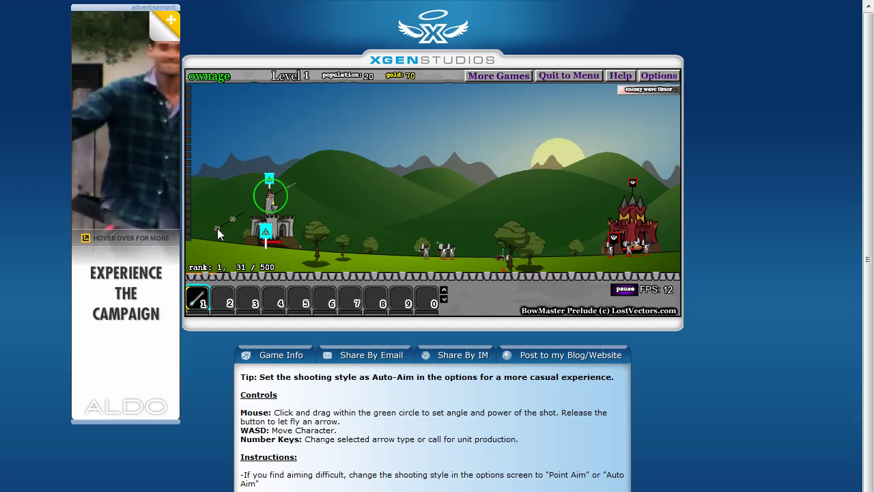
pyautogui.moveTo(260, 207); pyautogui.dragTo(217, 228)
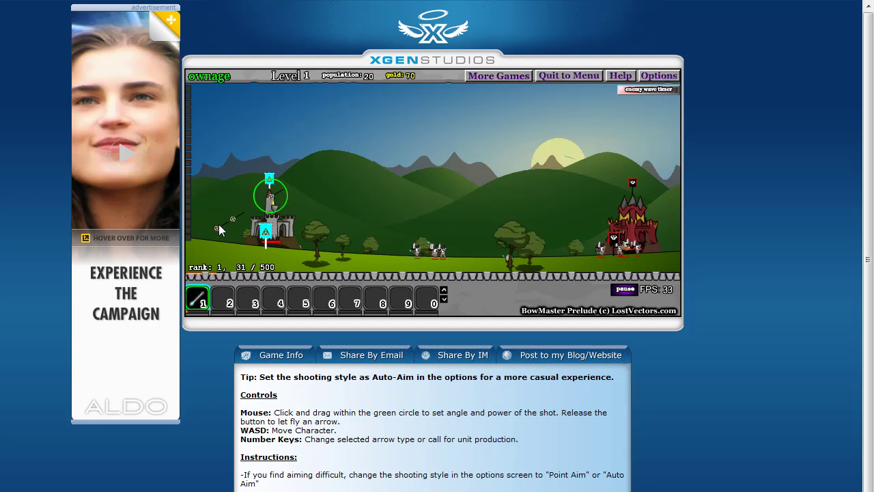
pyautogui.moveTo(263, 191); pyautogui.dragTo(214, 189)
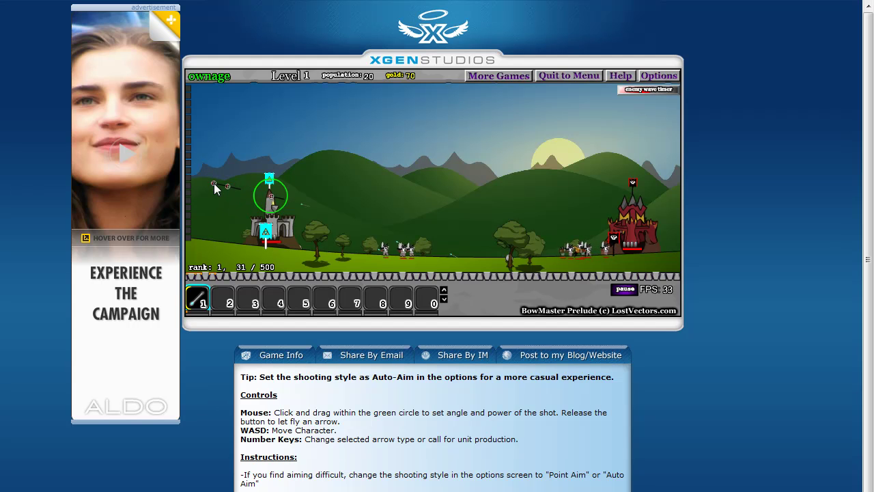
pyautogui.moveTo(267, 194); pyautogui.dragTo(205, 189)
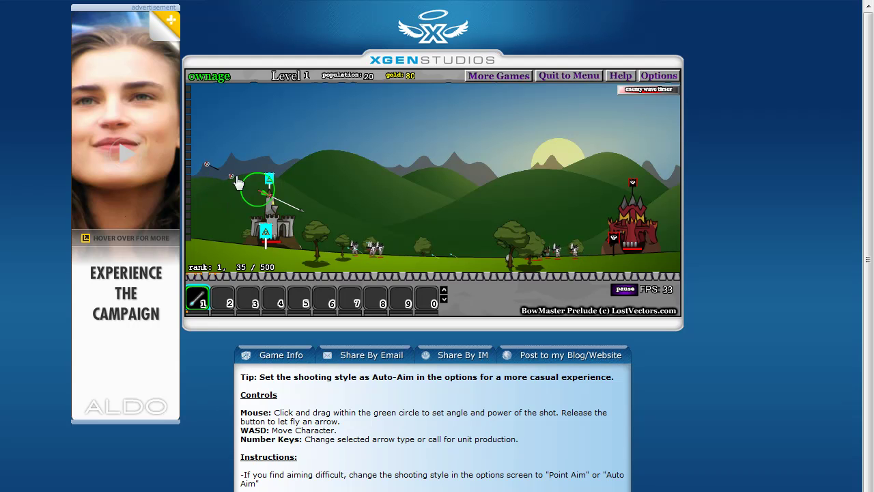
pyautogui.moveTo(253, 192); pyautogui.dragTo(210, 168)
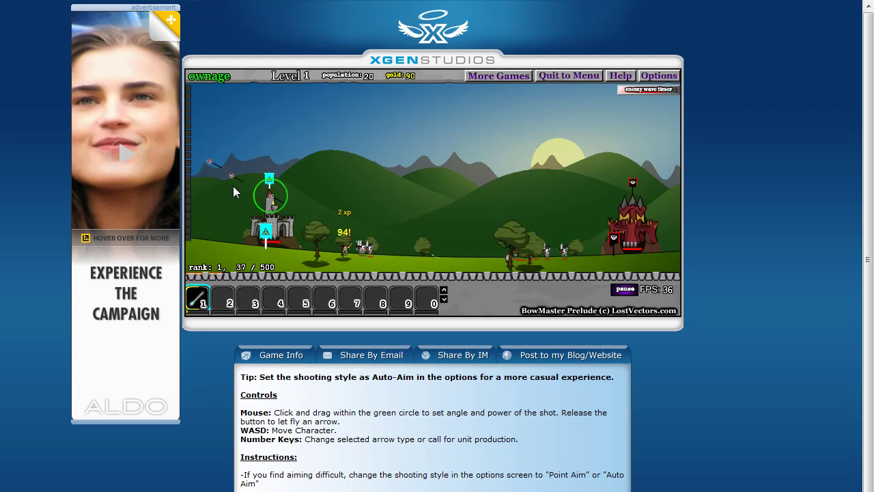
pyautogui.moveTo(270, 195); pyautogui.dragTo(212, 168)
pyautogui.moveTo(270, 195); pyautogui.dragTo(203, 161)
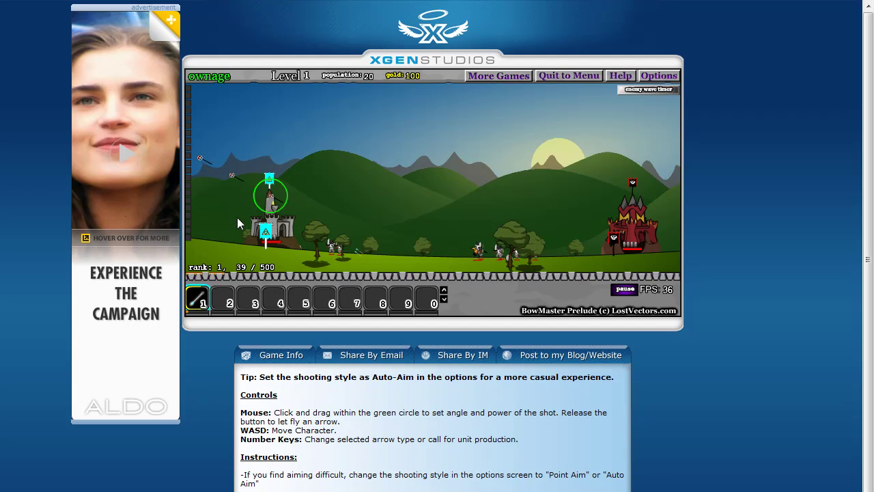
pyautogui.moveTo(270, 195); pyautogui.dragTo(203, 151)
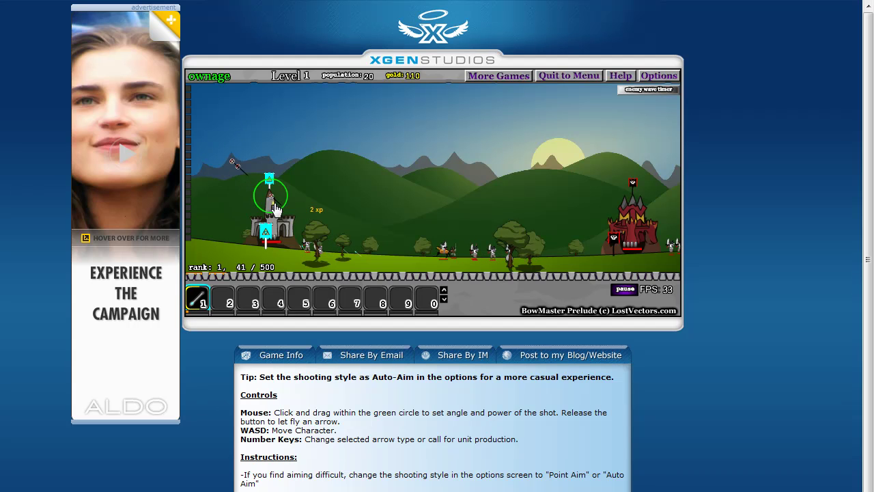
# Step: Fire high arcing arrows at the troops until gold reaches 170 and experience 53/500
pyautogui.moveTo(273, 205); pyautogui.dragTo(206, 113)
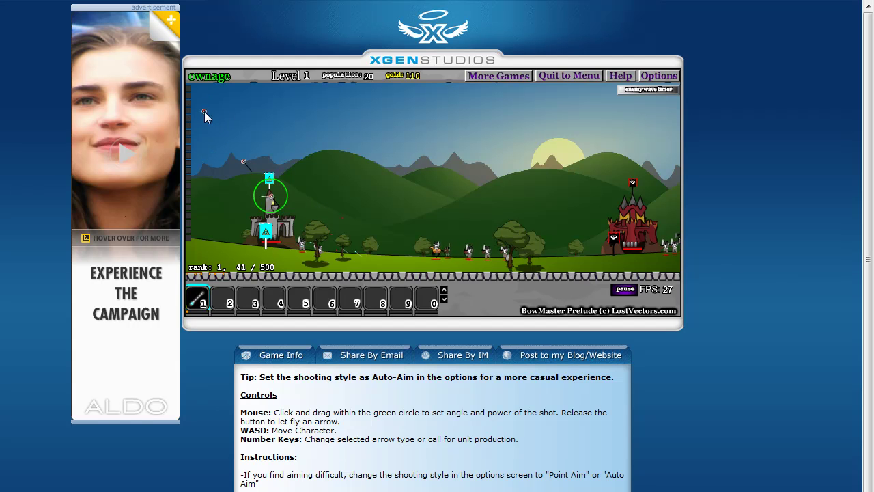
pyautogui.moveTo(251, 195); pyautogui.dragTo(232, 129)
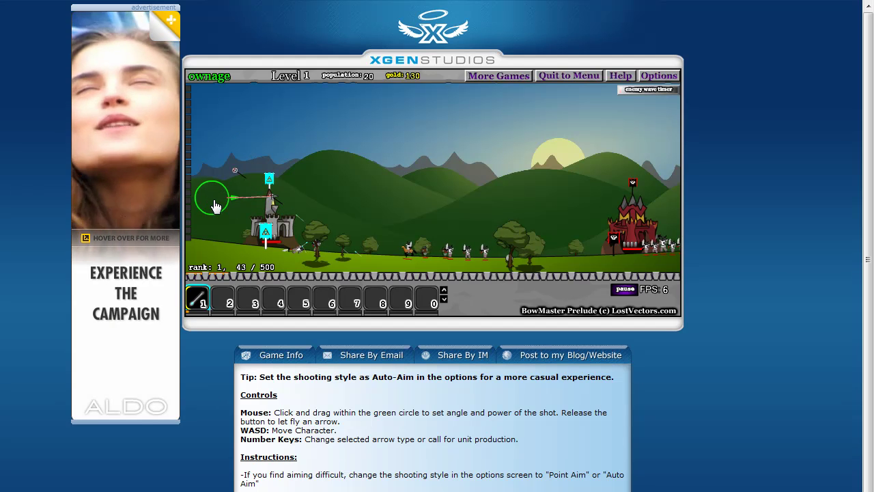
pyautogui.moveTo(259, 192); pyautogui.dragTo(210, 194)
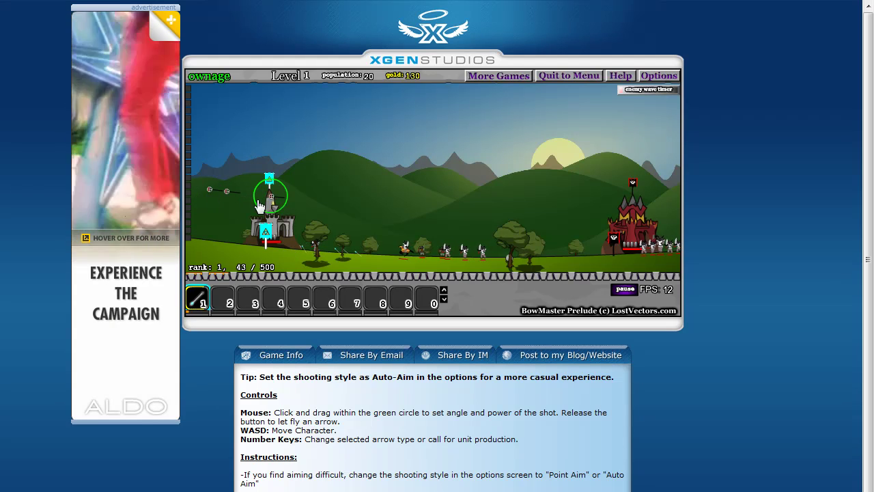
pyautogui.moveTo(269, 195)
pyautogui.mouseDown()
pyautogui.moveTo(242, 204)
pyautogui.moveTo(228, 153)
pyautogui.mouseUp()
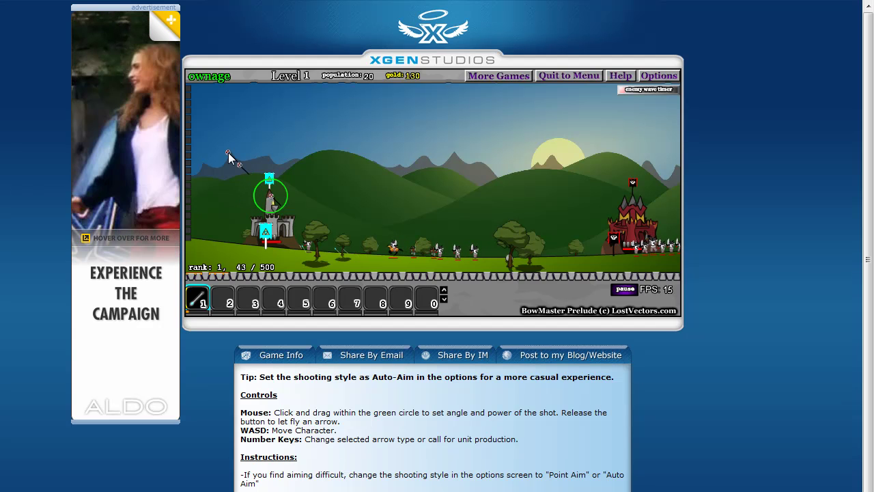
pyautogui.moveTo(270, 196)
pyautogui.mouseDown()
pyautogui.moveTo(228, 109)
pyautogui.moveTo(220, 115)
pyautogui.mouseUp()
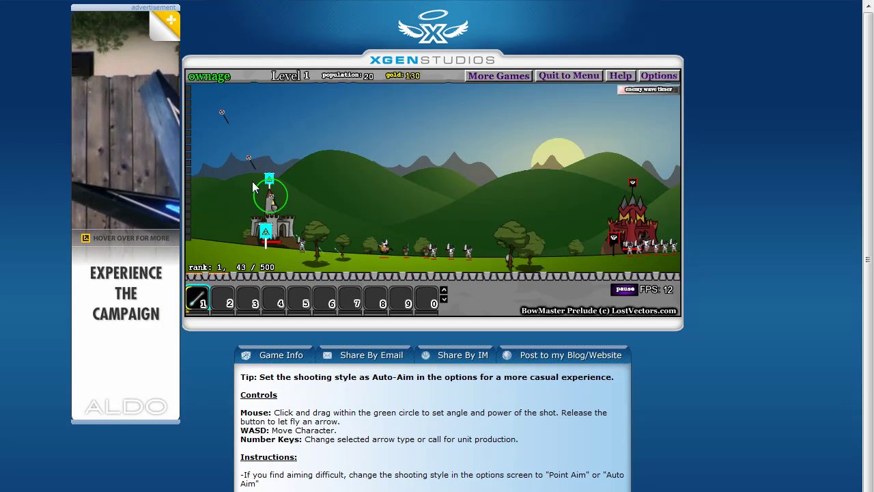
pyautogui.moveTo(270, 201); pyautogui.dragTo(230, 136)
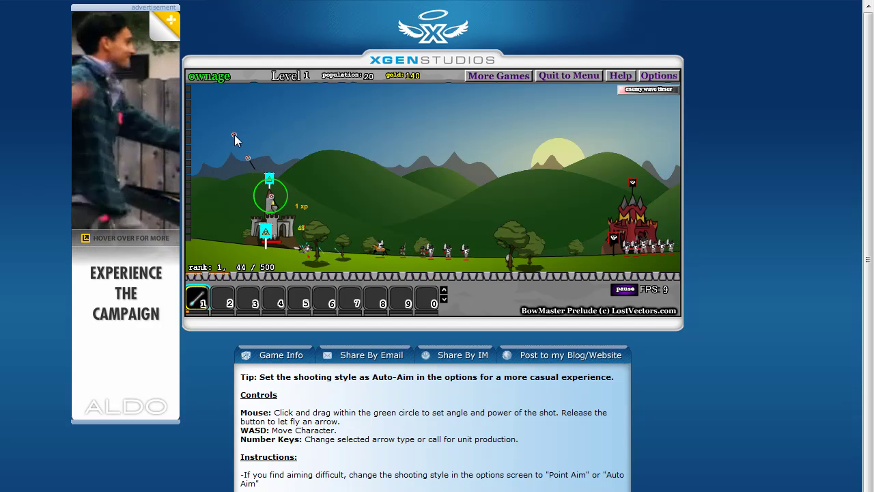
pyautogui.moveTo(272, 196)
pyautogui.mouseDown()
pyautogui.moveTo(203, 189)
pyautogui.moveTo(189, 170)
pyautogui.mouseUp()
# Step: Fire a first round of arrows, including one long high arc, at the soldiers
pyautogui.moveTo(271, 197); pyautogui.dragTo(219, 182)
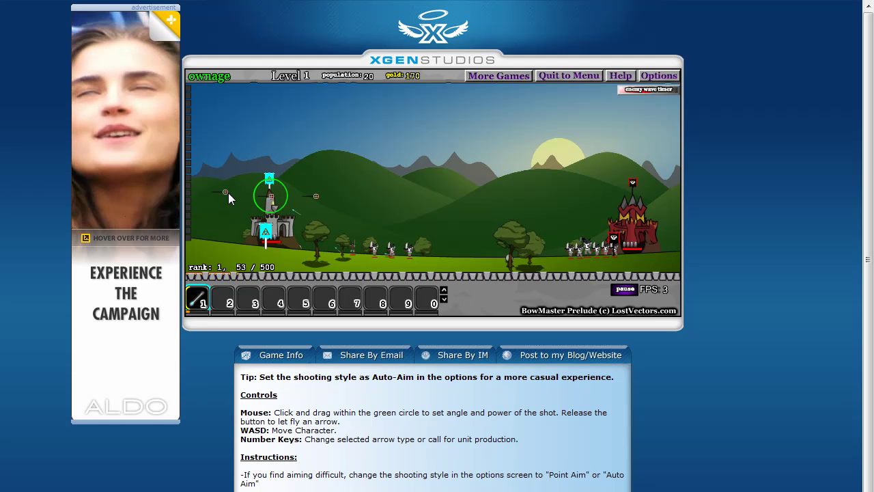
pyautogui.moveTo(267, 195)
pyautogui.mouseDown()
pyautogui.moveTo(202, 175)
pyautogui.moveTo(208, 170)
pyautogui.mouseUp()
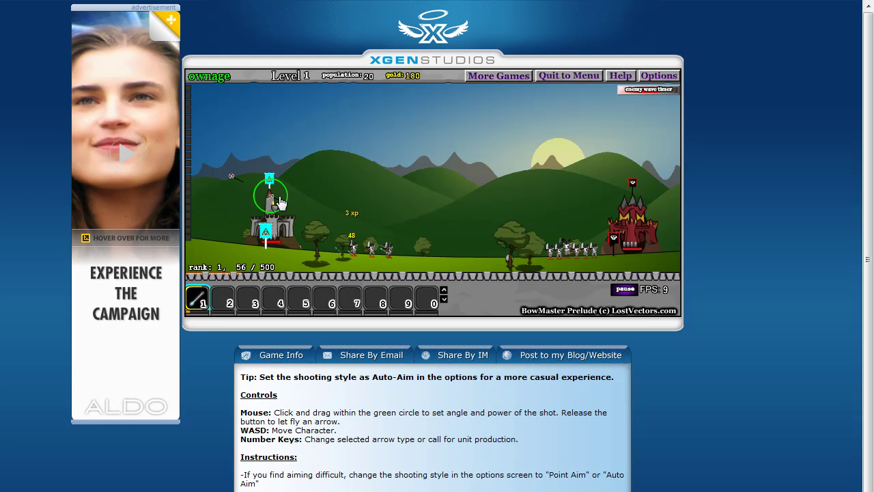
pyautogui.moveTo(280, 201); pyautogui.dragTo(210, 169)
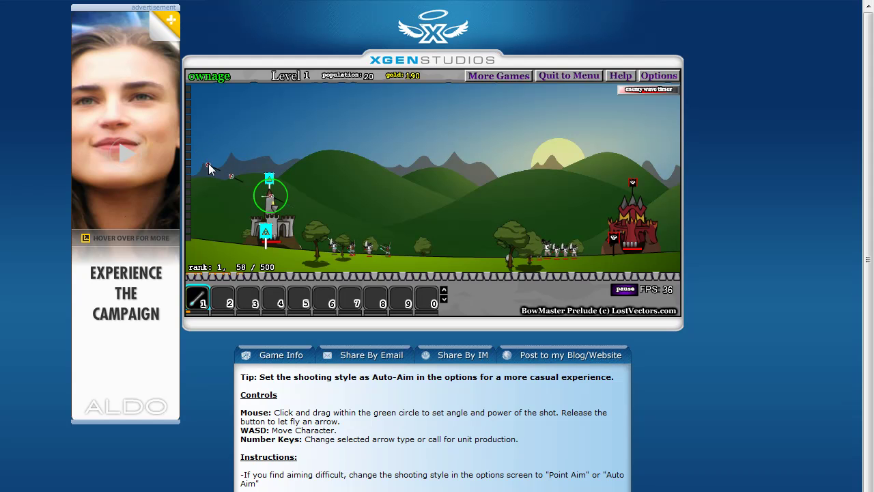
pyautogui.moveTo(259, 199); pyautogui.dragTo(149, 100)
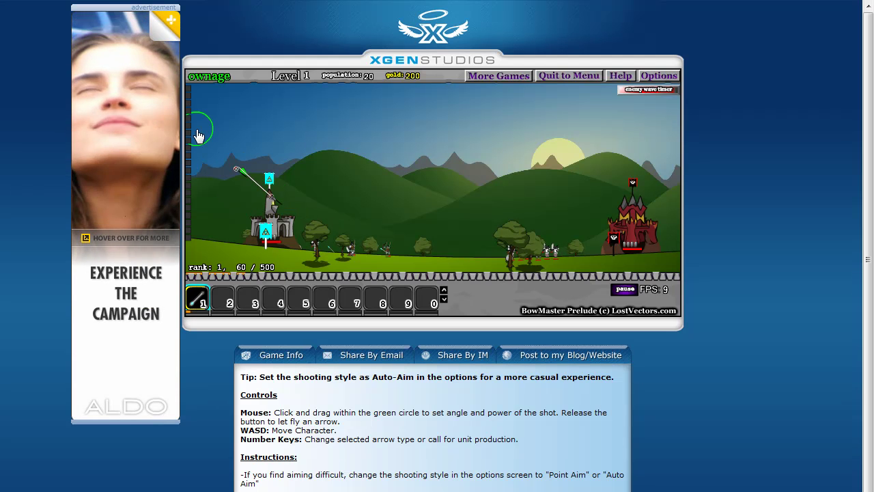
pyautogui.moveTo(263, 199); pyautogui.dragTo(220, 142)
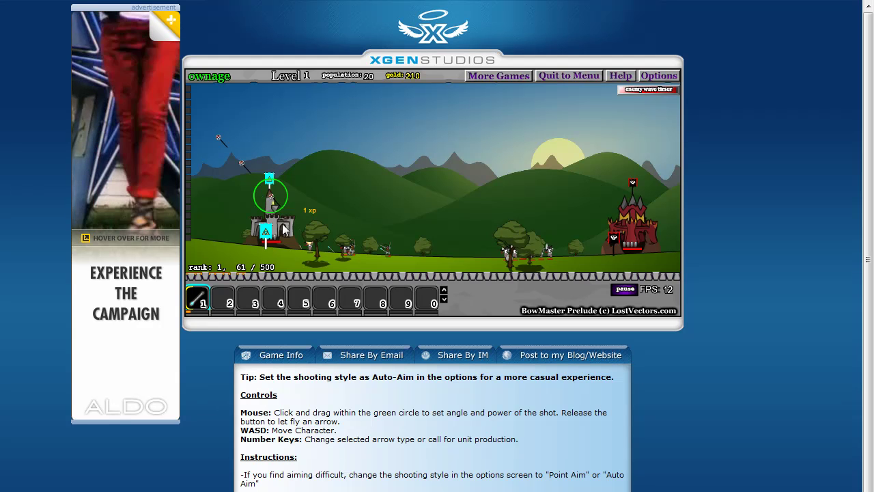
pyautogui.moveTo(259, 183)
pyautogui.mouseDown()
pyautogui.moveTo(219, 169)
pyautogui.moveTo(227, 169)
pyautogui.mouseUp()
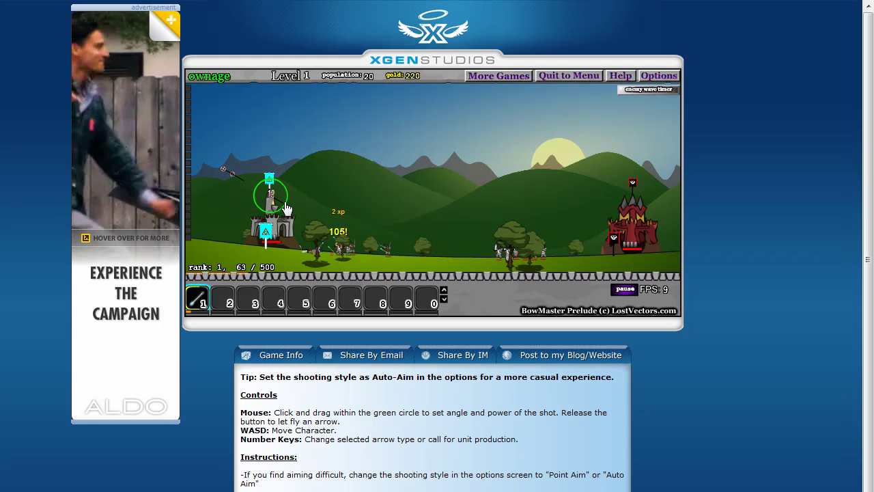
# Step: Send a rapid series of mid-height shots into the approaching troops
pyautogui.moveTo(281, 205); pyautogui.dragTo(235, 181)
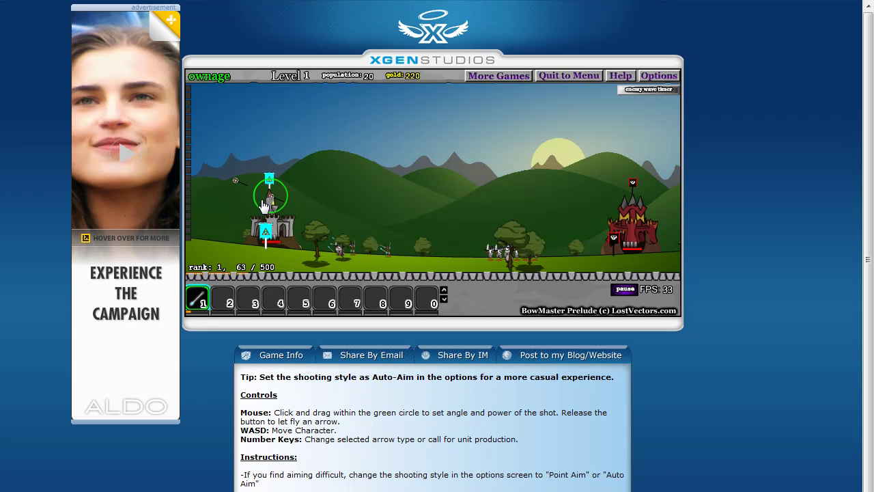
pyautogui.moveTo(276, 206); pyautogui.dragTo(217, 184)
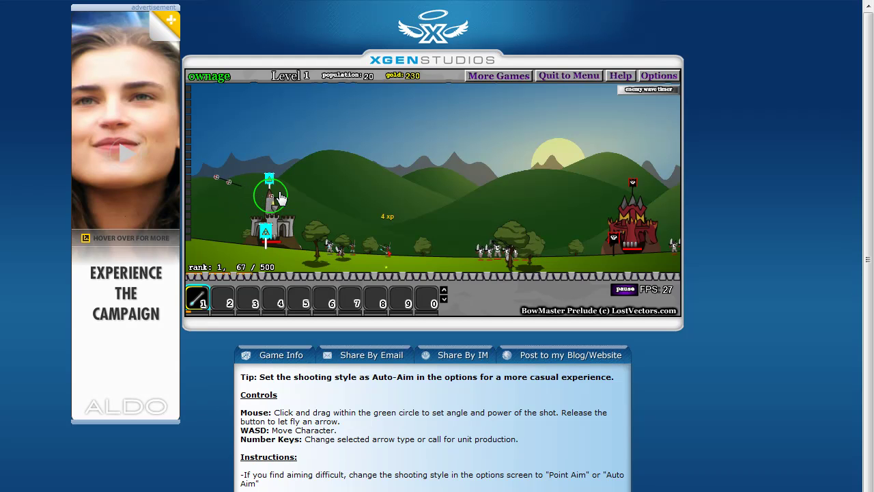
pyautogui.moveTo(279, 198); pyautogui.dragTo(213, 174)
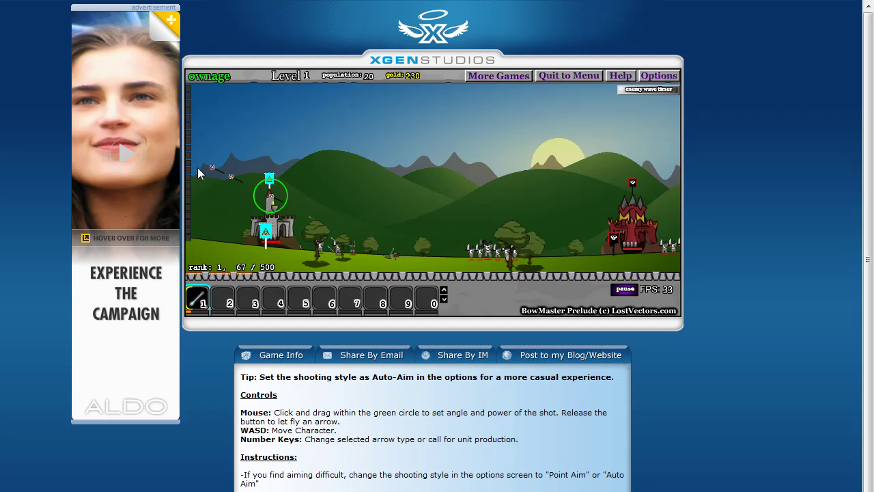
pyautogui.moveTo(271, 200)
pyautogui.mouseDown()
pyautogui.moveTo(220, 145)
pyautogui.moveTo(226, 152)
pyautogui.mouseUp()
pyautogui.moveTo(253, 194); pyautogui.dragTo(226, 153)
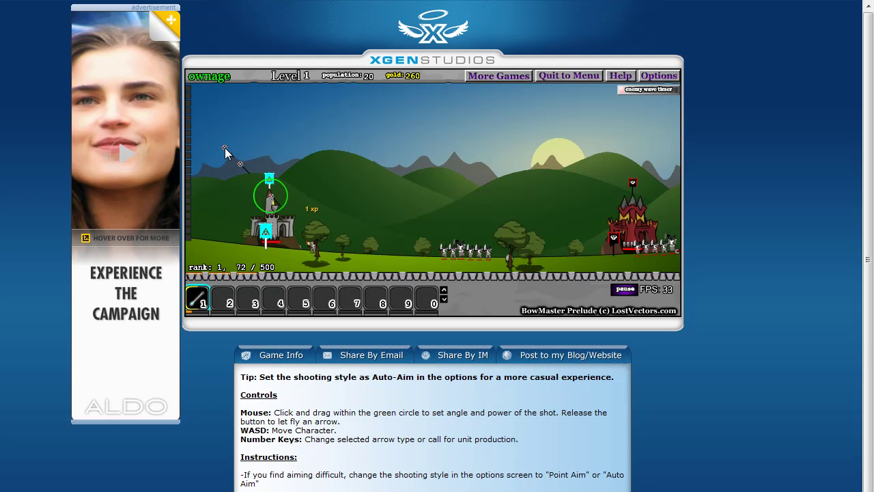
pyautogui.moveTo(268, 195); pyautogui.dragTo(208, 184)
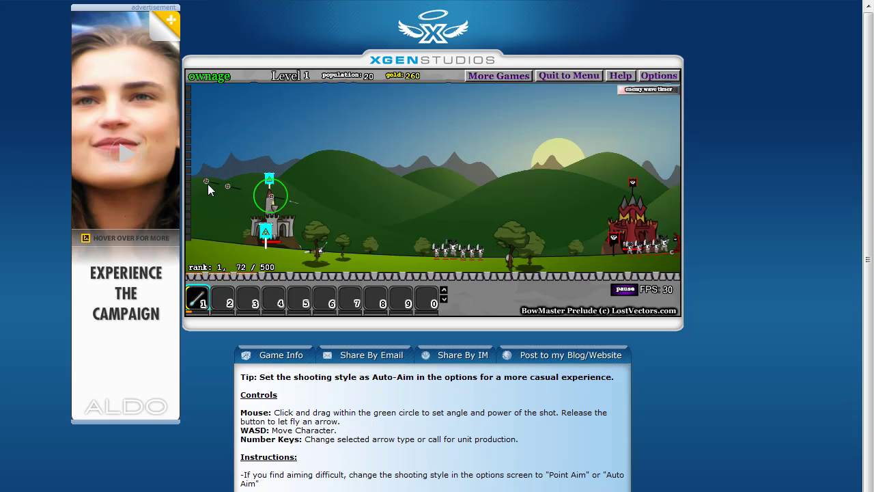
pyautogui.moveTo(272, 198); pyautogui.dragTo(212, 187)
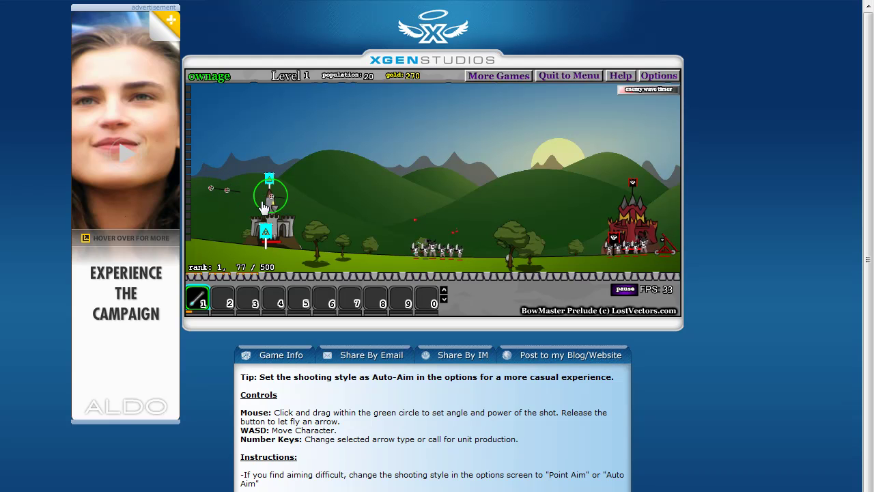
# Step: Keep shooting the troops until gold reaches 320 and experience 99/500
pyautogui.moveTo(270, 194); pyautogui.dragTo(221, 193)
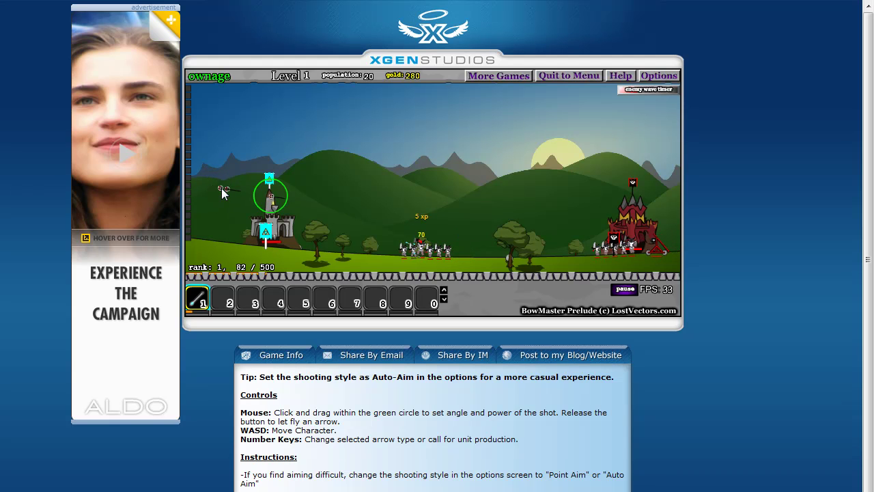
pyautogui.moveTo(264, 205); pyautogui.dragTo(222, 194)
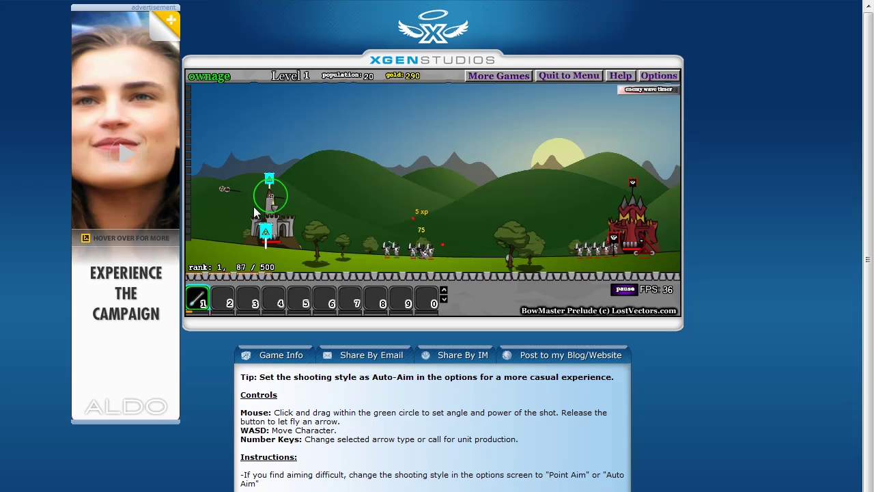
pyautogui.moveTo(263, 202); pyautogui.dragTo(169, 167)
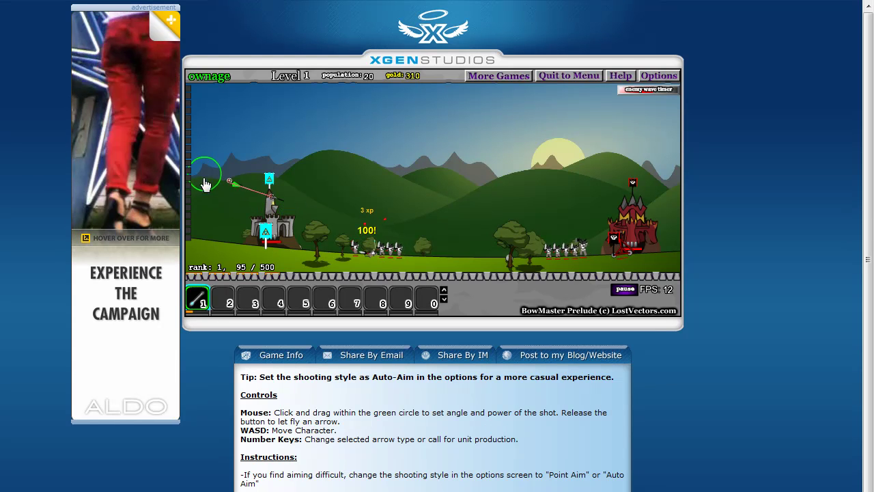
pyautogui.moveTo(269, 207); pyautogui.dragTo(205, 179)
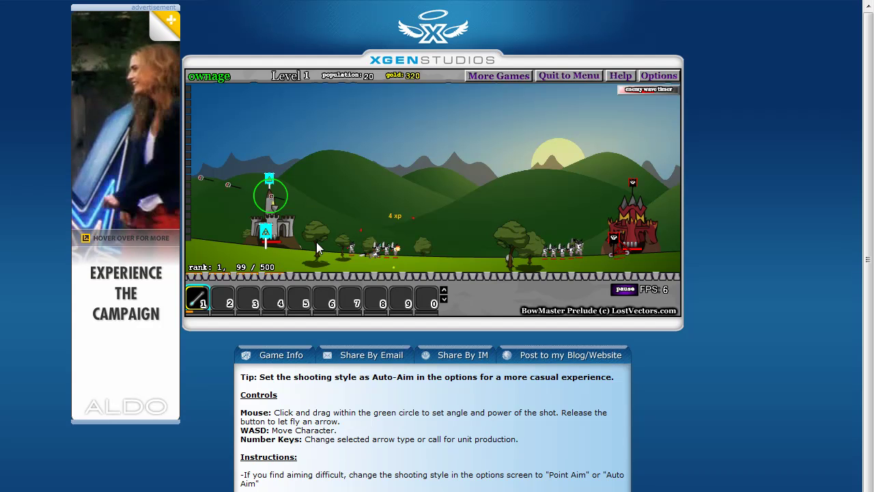
pyautogui.moveTo(267, 183); pyautogui.dragTo(219, 189)
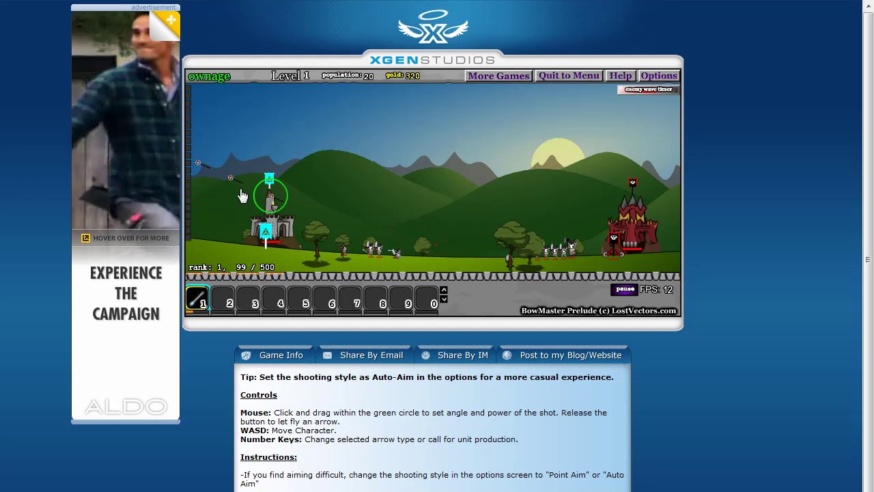
pyautogui.moveTo(239, 192)
pyautogui.mouseDown()
pyautogui.moveTo(214, 169)
pyautogui.moveTo(209, 175)
pyautogui.mouseUp()
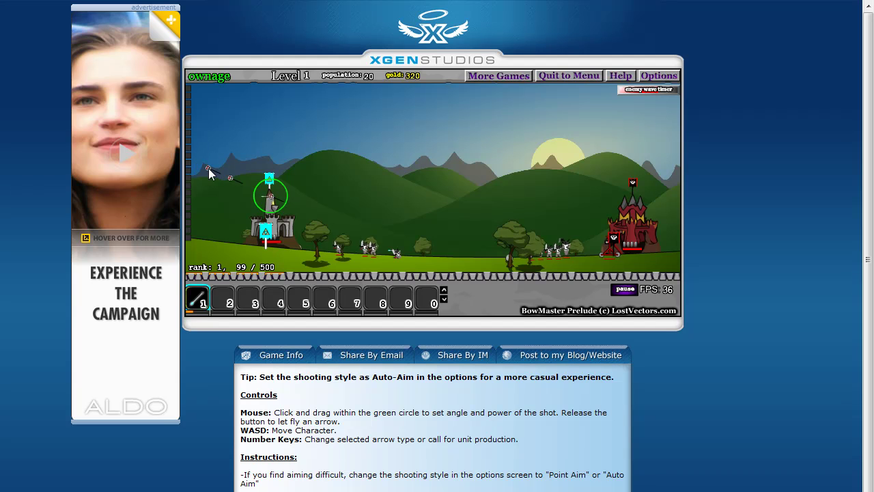
# Step: Fire a fast run of high arrows at the approaching soldiers
pyautogui.moveTo(256, 191); pyautogui.dragTo(225, 165)
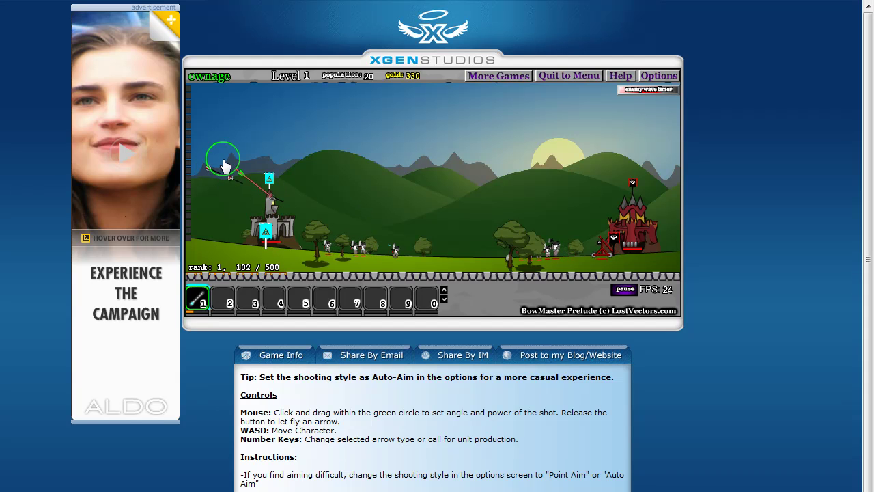
pyautogui.moveTo(264, 198)
pyautogui.mouseDown()
pyautogui.moveTo(230, 139)
pyautogui.moveTo(217, 152)
pyautogui.moveTo(220, 147)
pyautogui.mouseUp()
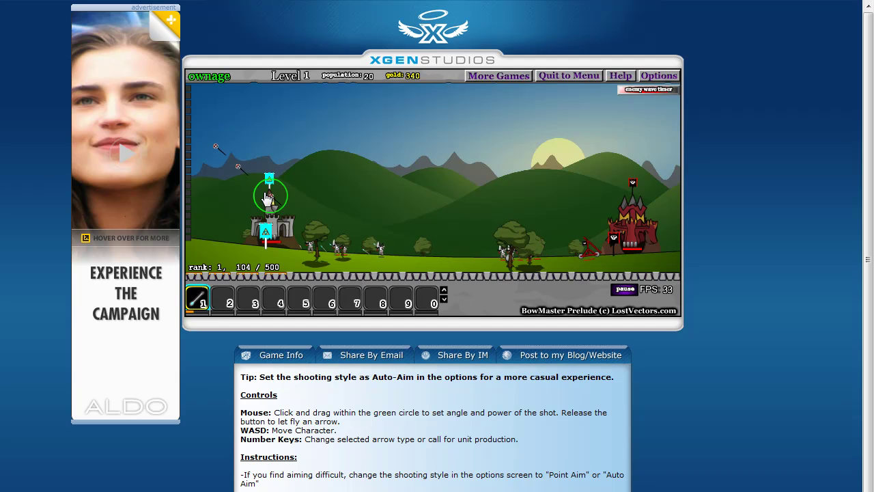
pyautogui.moveTo(267, 198)
pyautogui.mouseDown()
pyautogui.moveTo(250, 149)
pyautogui.moveTo(236, 144)
pyautogui.mouseUp()
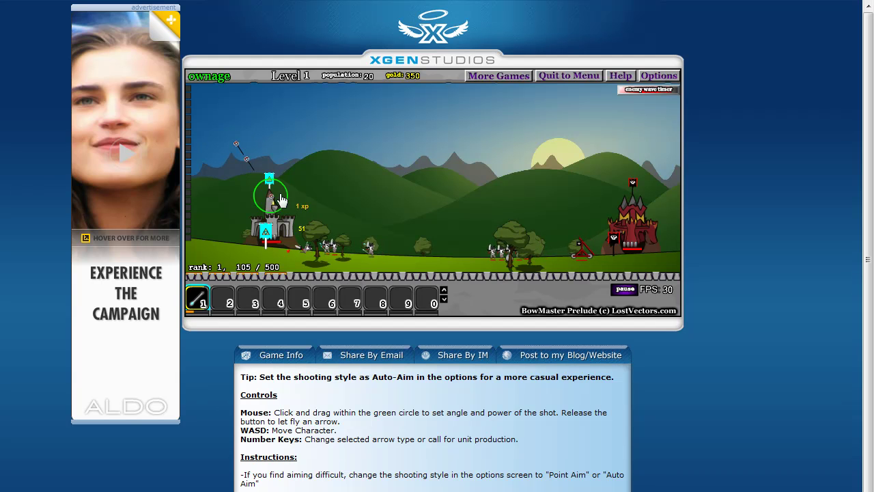
pyautogui.moveTo(280, 200); pyautogui.dragTo(235, 161)
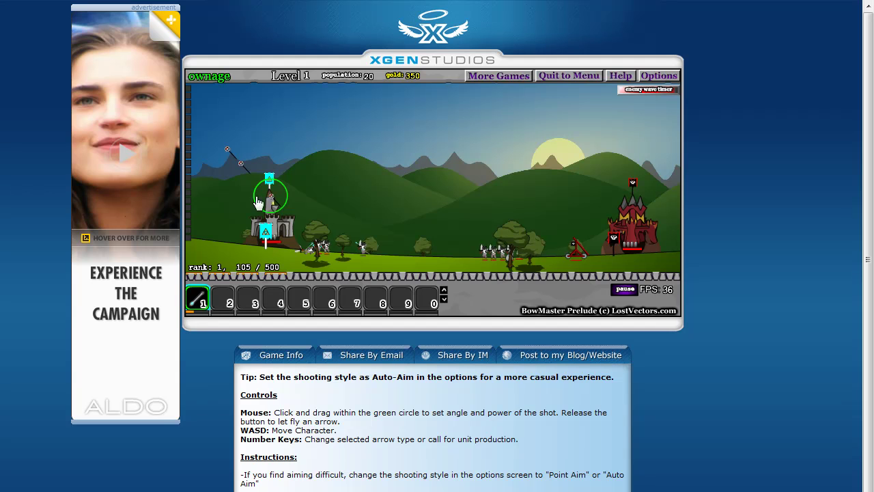
pyautogui.moveTo(261, 193)
pyautogui.mouseDown()
pyautogui.moveTo(214, 148)
pyautogui.moveTo(218, 154)
pyautogui.mouseUp()
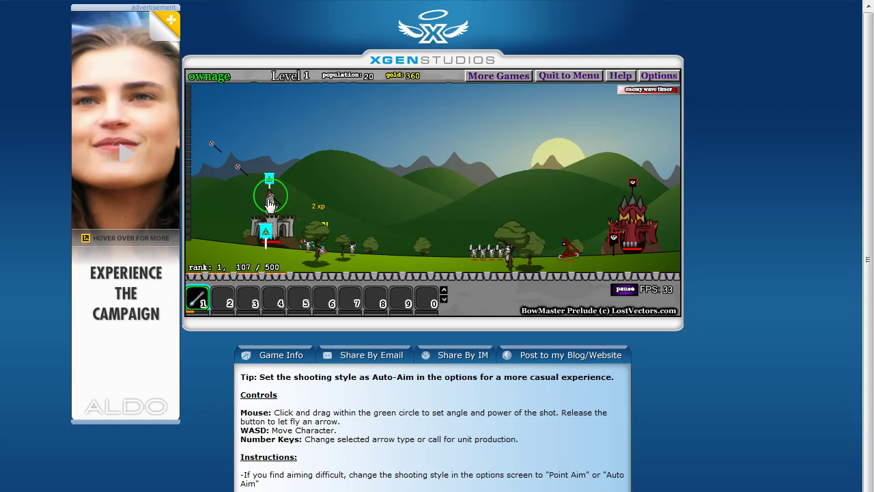
pyautogui.moveTo(266, 192)
pyautogui.mouseDown()
pyautogui.moveTo(204, 133)
pyautogui.moveTo(229, 141)
pyautogui.mouseUp()
# Step: Shoot more arrows at the advancing catapult and its troops
pyautogui.moveTo(261, 193); pyautogui.dragTo(209, 88)
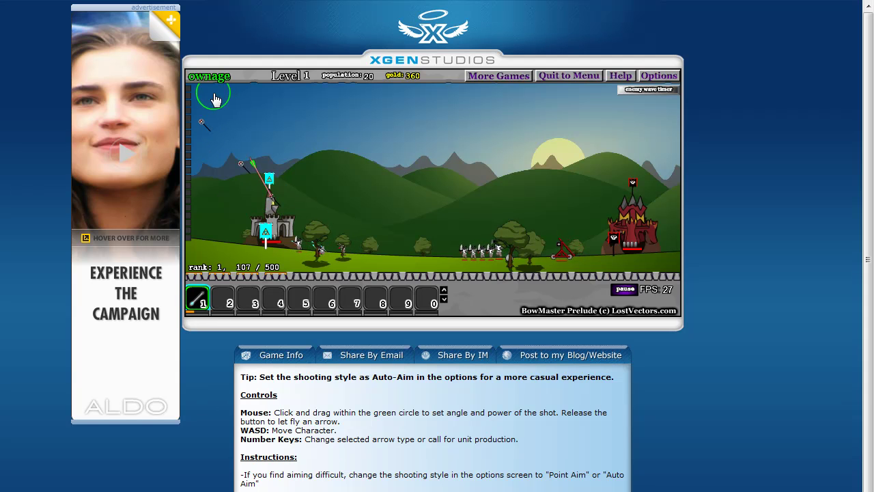
pyautogui.moveTo(256, 196)
pyautogui.mouseDown()
pyautogui.moveTo(219, 108)
pyautogui.moveTo(240, 127)
pyautogui.mouseUp()
pyautogui.moveTo(268, 186); pyautogui.dragTo(252, 120)
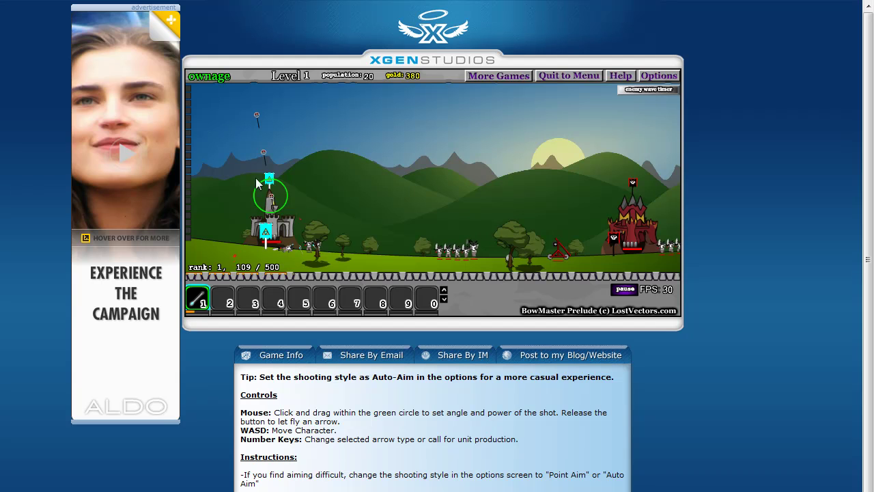
pyautogui.moveTo(258, 183)
pyautogui.mouseDown()
pyautogui.moveTo(194, 122)
pyautogui.moveTo(202, 131)
pyautogui.mouseUp()
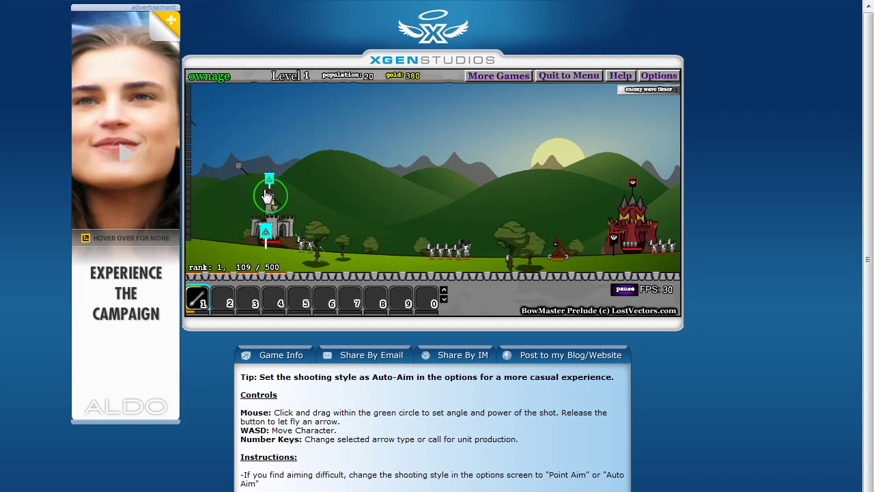
pyautogui.moveTo(267, 196)
pyautogui.mouseDown()
pyautogui.moveTo(228, 129)
pyautogui.moveTo(240, 151)
pyautogui.mouseUp()
pyautogui.moveTo(272, 189)
pyautogui.mouseDown()
pyautogui.moveTo(228, 143)
pyautogui.moveTo(251, 146)
pyautogui.mouseUp()
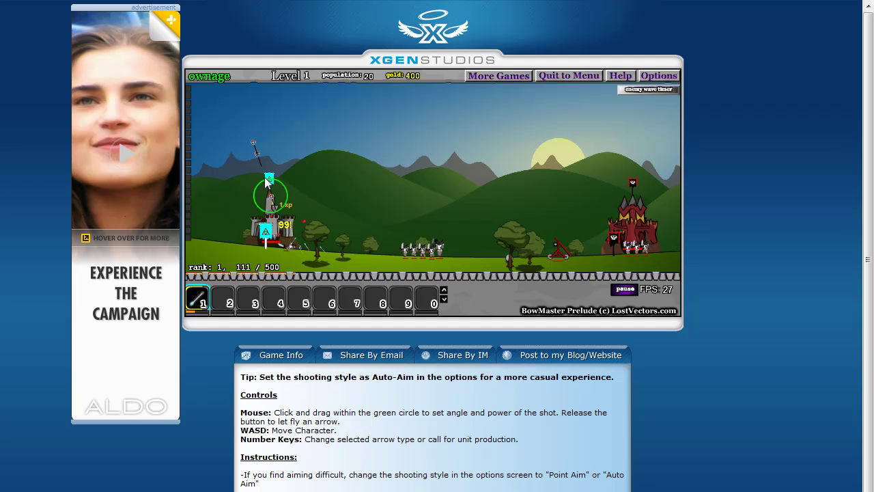
# Step: Keep firing at the soldiers until gold reaches 460 and experience 146/500
pyautogui.moveTo(270, 188)
pyautogui.mouseDown()
pyautogui.moveTo(244, 210)
pyautogui.moveTo(262, 208)
pyautogui.moveTo(246, 202)
pyautogui.moveTo(241, 218)
pyautogui.moveTo(239, 210)
pyautogui.mouseUp()
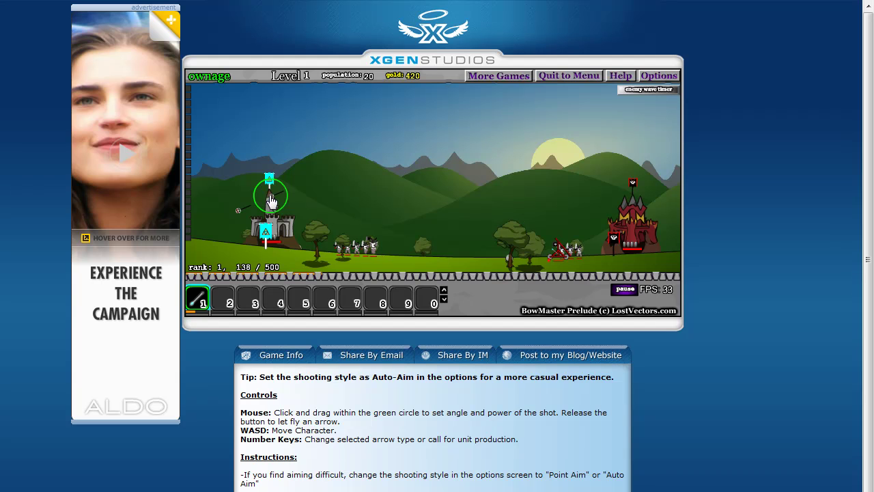
pyautogui.moveTo(271, 200); pyautogui.dragTo(226, 171)
pyautogui.moveTo(266, 198); pyautogui.dragTo(225, 175)
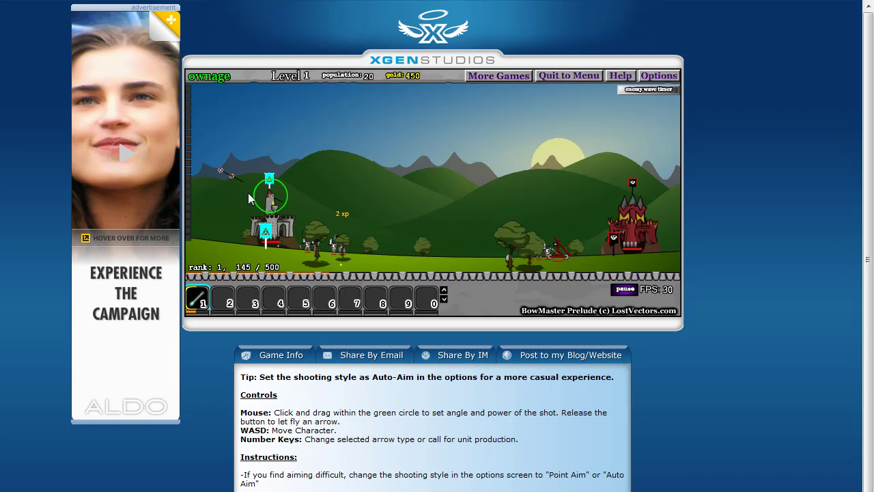
pyautogui.moveTo(269, 196); pyautogui.dragTo(249, 138)
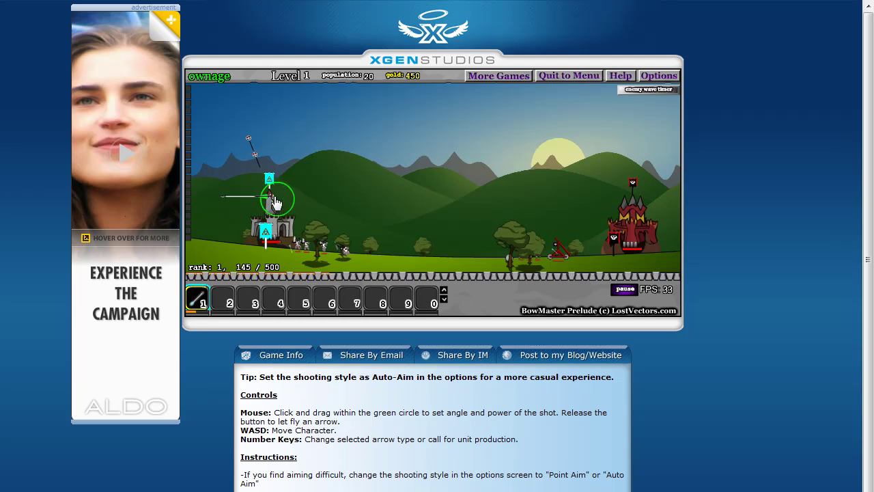
pyautogui.moveTo(272, 196); pyautogui.dragTo(239, 117)
pyautogui.moveTo(270, 198); pyautogui.dragTo(246, 136)
pyautogui.moveTo(267, 191); pyautogui.dragTo(255, 127)
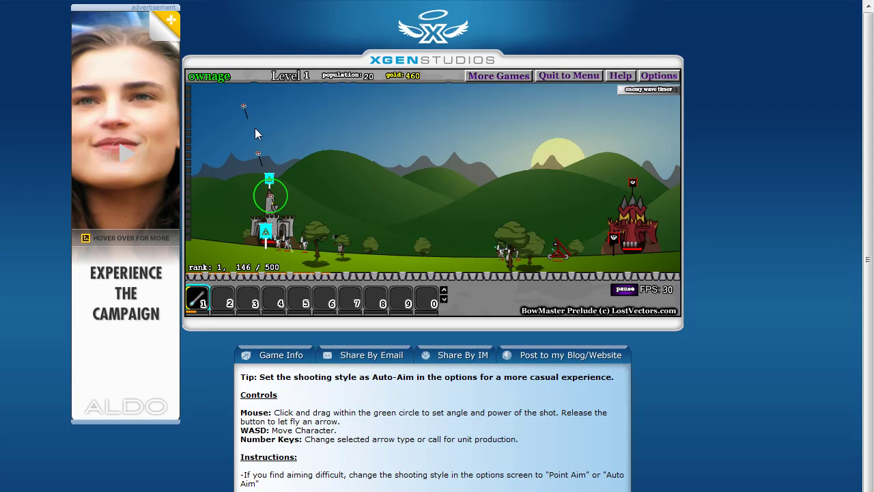
# Step: Fire quick high arrows into the oncoming soldiers
pyautogui.moveTo(273, 190); pyautogui.dragTo(244, 96)
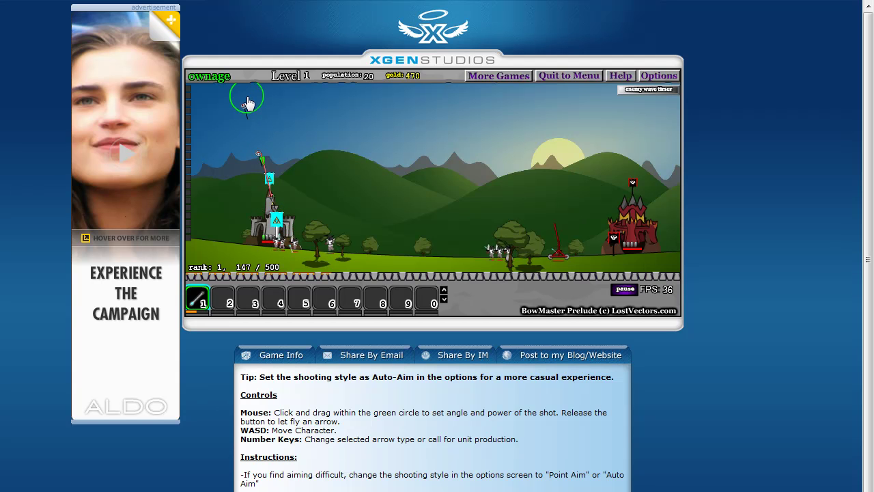
pyautogui.moveTo(273, 191)
pyautogui.mouseDown()
pyautogui.moveTo(263, 119)
pyautogui.moveTo(242, 118)
pyautogui.mouseUp()
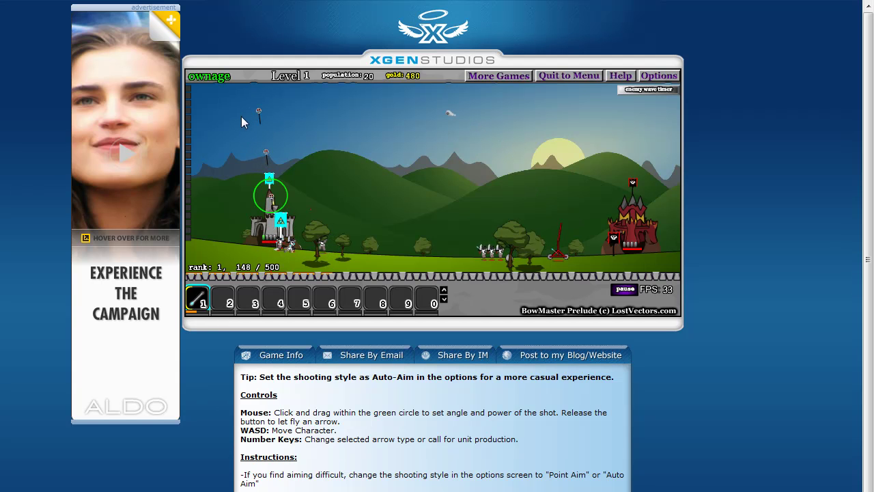
pyautogui.moveTo(272, 195)
pyautogui.mouseDown()
pyautogui.moveTo(241, 126)
pyautogui.moveTo(245, 132)
pyautogui.mouseUp()
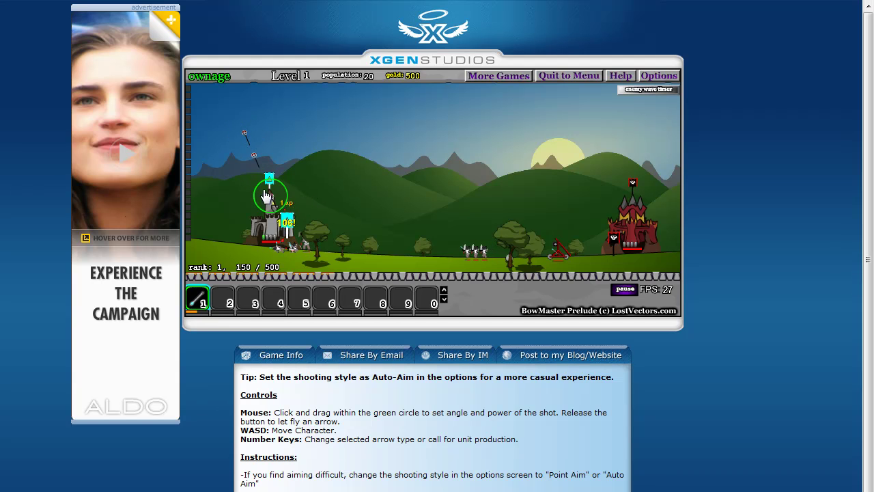
pyautogui.moveTo(270, 194); pyautogui.dragTo(206, 113)
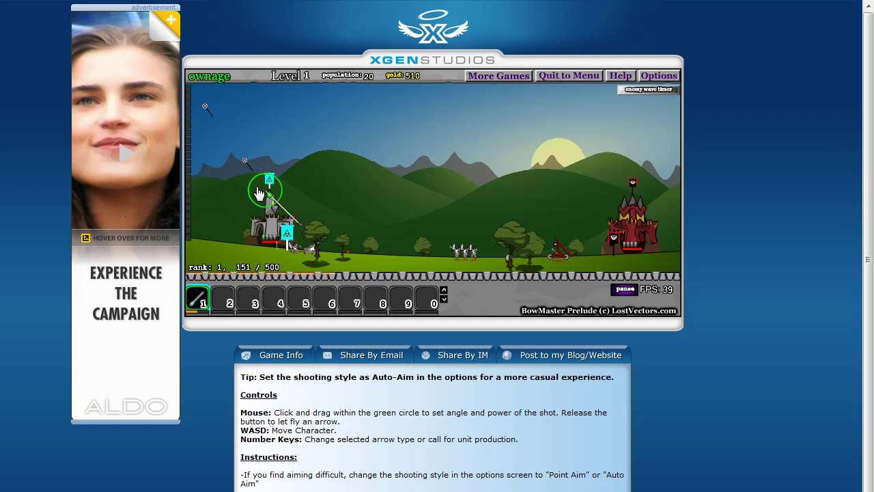
pyautogui.moveTo(267, 192); pyautogui.dragTo(225, 177)
pyautogui.moveTo(275, 218)
pyautogui.mouseDown()
pyautogui.moveTo(268, 197)
pyautogui.moveTo(219, 196)
pyautogui.mouseUp()
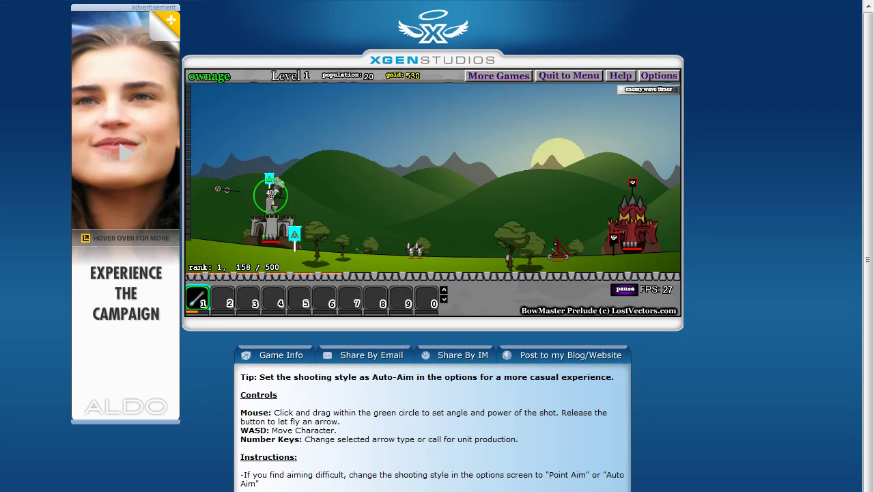
# Step: Pick off the remaining soldiers, bringing gold to 580 and experience to 163/500
pyautogui.moveTo(273, 196)
pyautogui.mouseDown()
pyautogui.moveTo(251, 199)
pyautogui.moveTo(244, 211)
pyautogui.moveTo(244, 198)
pyautogui.moveTo(229, 213)
pyautogui.mouseUp()
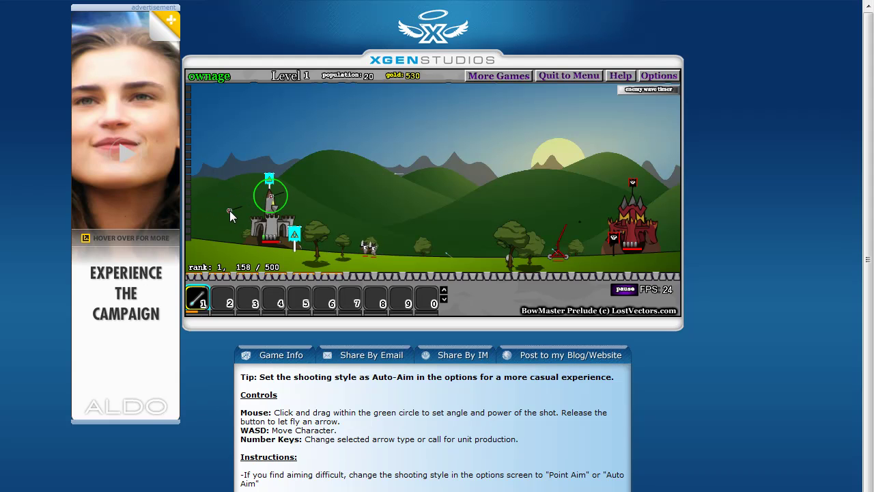
pyautogui.moveTo(226, 171); pyautogui.dragTo(225, 169)
pyautogui.moveTo(231, 178)
pyautogui.mouseDown()
pyautogui.moveTo(226, 161)
pyautogui.moveTo(219, 169)
pyautogui.mouseUp()
pyautogui.moveTo(264, 216); pyautogui.dragTo(228, 168)
pyautogui.moveTo(276, 203); pyautogui.dragTo(218, 147)
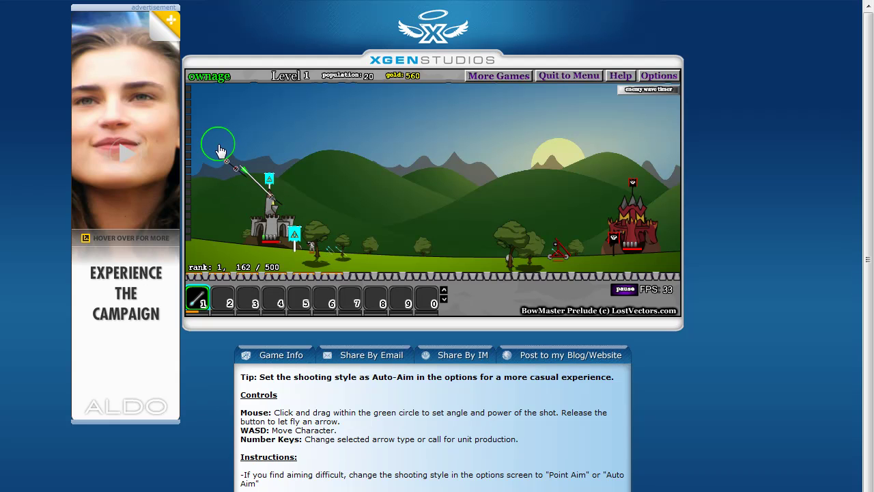
pyautogui.moveTo(270, 198)
pyautogui.mouseDown()
pyautogui.moveTo(228, 198)
pyautogui.moveTo(221, 220)
pyautogui.mouseUp()
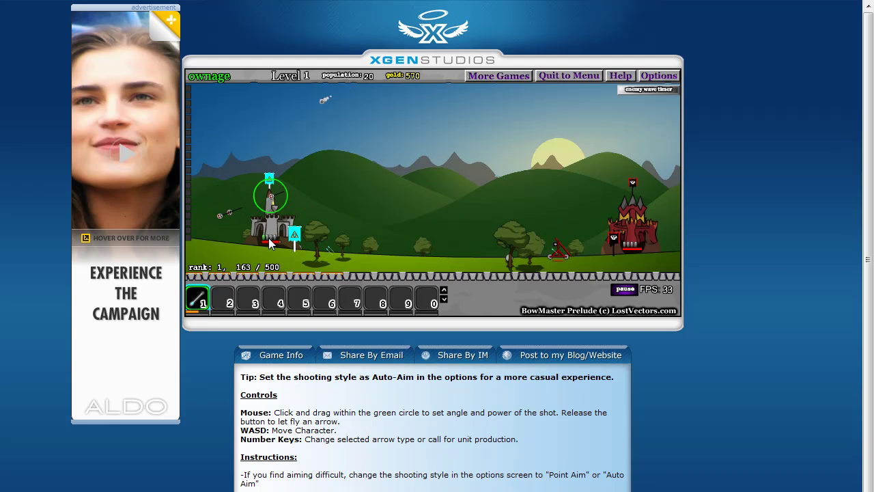
pyautogui.moveTo(270, 198); pyautogui.dragTo(211, 209)
# Step: Line up full-power long shots toward the distant enemy catapult
pyautogui.moveTo(215, 211)
pyautogui.mouseDown()
pyautogui.moveTo(210, 194)
pyautogui.moveTo(211, 210)
pyautogui.mouseUp()
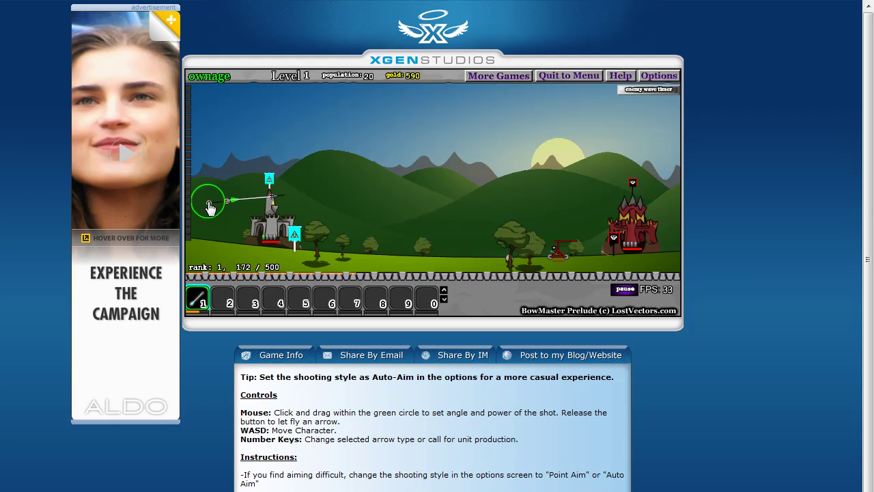
pyautogui.moveTo(210, 207); pyautogui.dragTo(209, 207)
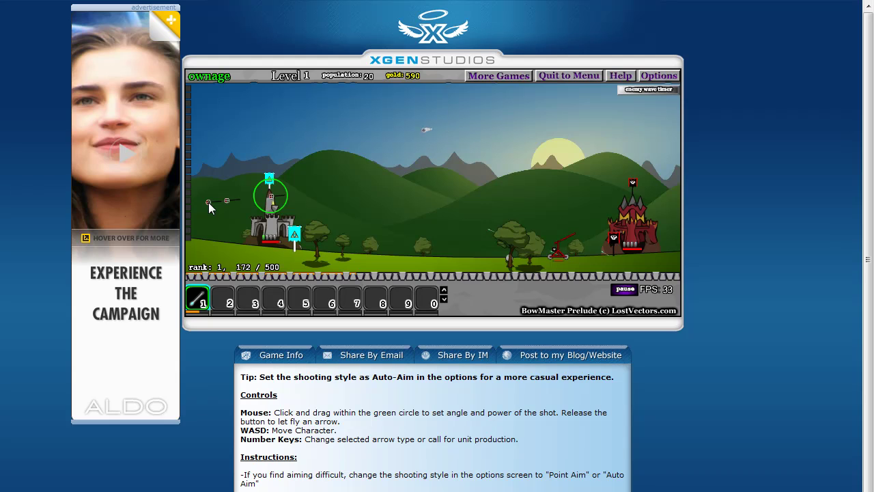
pyautogui.moveTo(270, 198); pyautogui.dragTo(214, 213)
pyautogui.moveTo(213, 208); pyautogui.dragTo(213, 207)
pyautogui.moveTo(276, 199); pyautogui.dragTo(198, 207)
pyautogui.moveTo(269, 196); pyautogui.dragTo(207, 208)
# Step: Hit the catapult with more full-power arrows, reaching 640 gold and 222/500 experience
pyautogui.moveTo(269, 200); pyautogui.dragTo(217, 209)
pyautogui.moveTo(269, 198); pyautogui.dragTo(227, 208)
pyautogui.moveTo(270, 198)
pyautogui.mouseDown()
pyautogui.moveTo(226, 207)
pyautogui.moveTo(240, 208)
pyautogui.moveTo(220, 201)
pyautogui.mouseUp()
pyautogui.moveTo(280, 208); pyautogui.dragTo(214, 207)
pyautogui.moveTo(249, 204); pyautogui.dragTo(220, 209)
pyautogui.moveTo(256, 205); pyautogui.dragTo(220, 209)
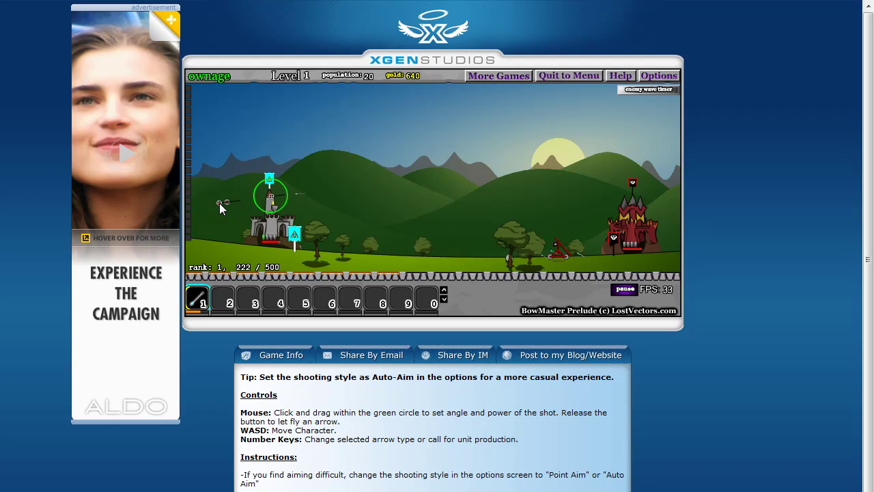